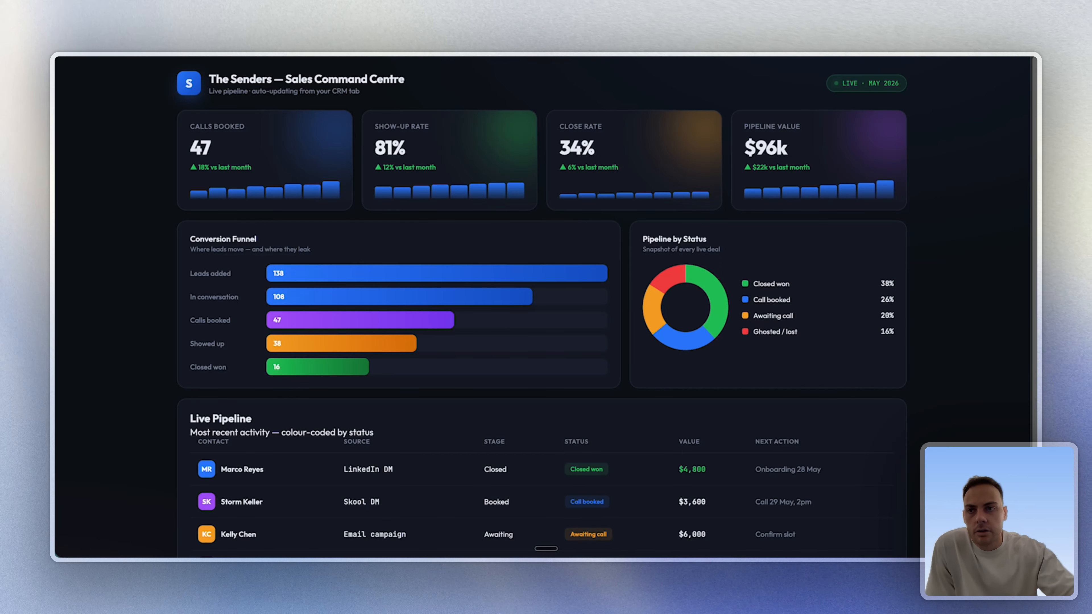
# Review the Sales Command Centre dashboard, and the metrics and charts on the demo CRM spreadsheet's Sales Dashboard sheet
pyautogui.press('super+r')
pyautogui.scroll(-3, 128, 165)
pyautogui.scroll(3, 128, 165)
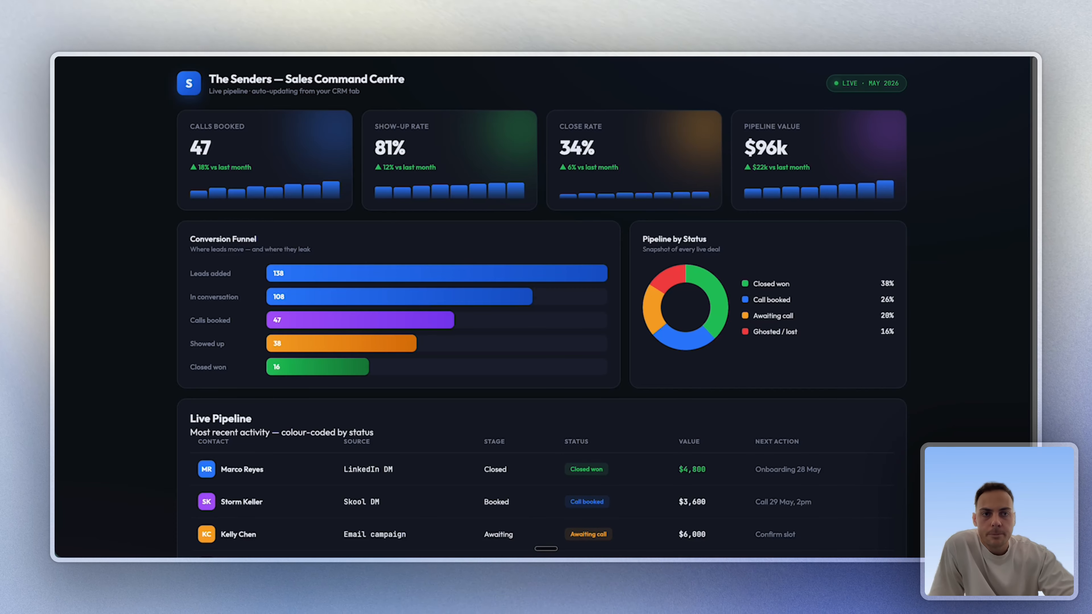
pyautogui.hotkey('ctrl', 'Tab')
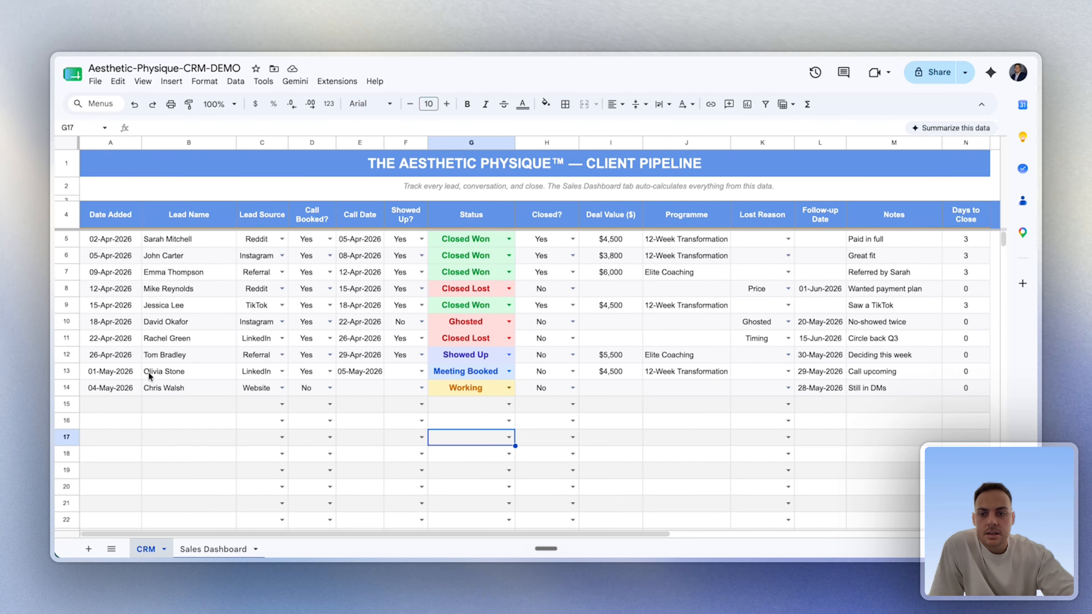
pyautogui.click(217, 549)
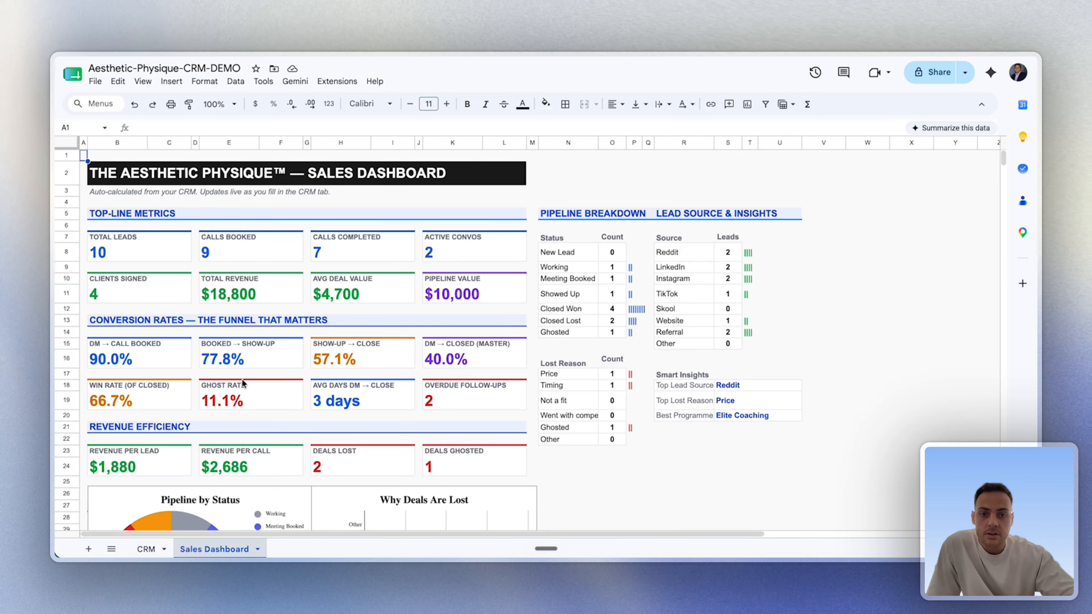
pyautogui.scroll(-5, 243, 383)
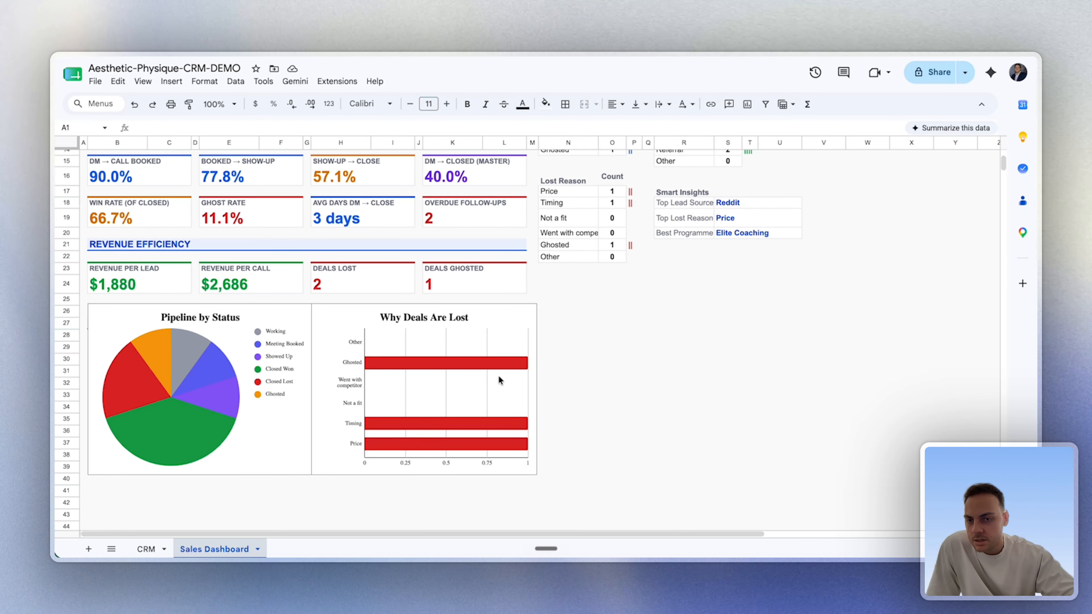
pyautogui.scroll(-3, 456, 317)
pyautogui.scroll(8, 456, 317)
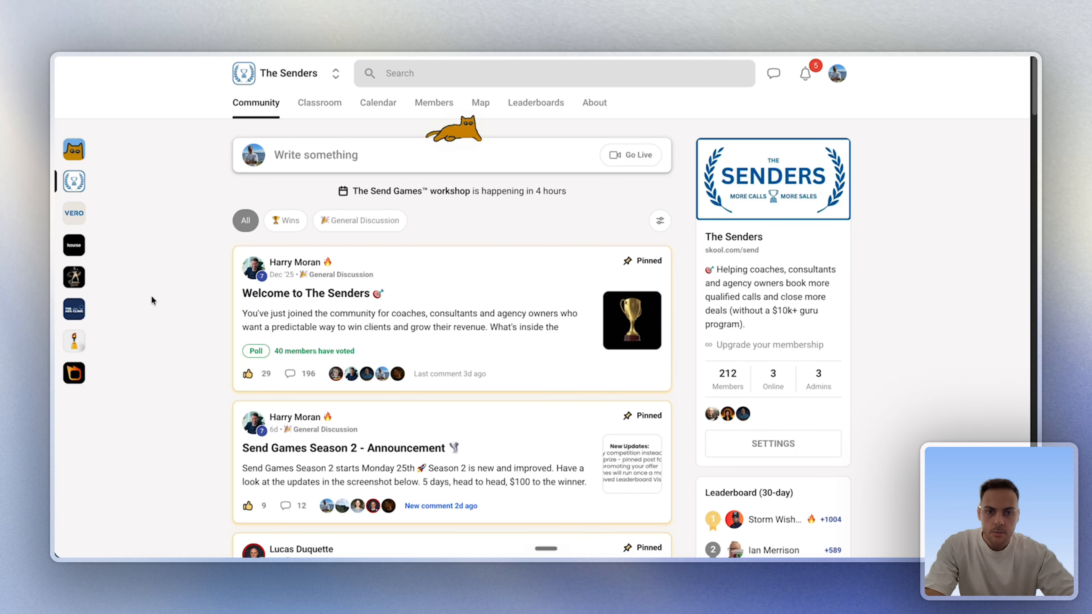
# Open the AI prompt lesson under Building a custom CRM in the community classroom's Sales Training course
pyautogui.click(319, 103)
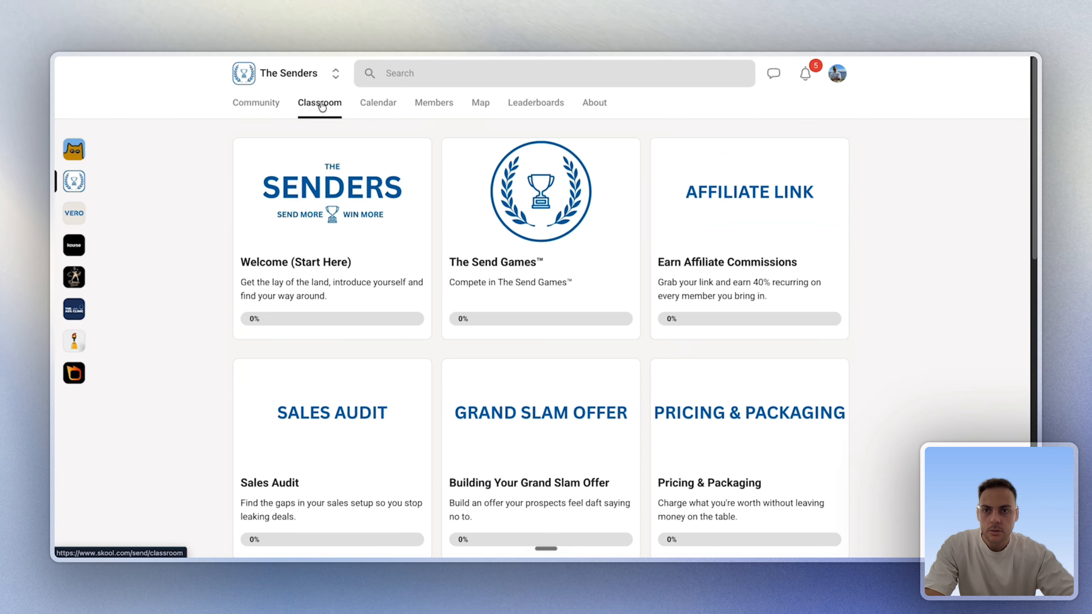
pyautogui.scroll(-8, 587, 434)
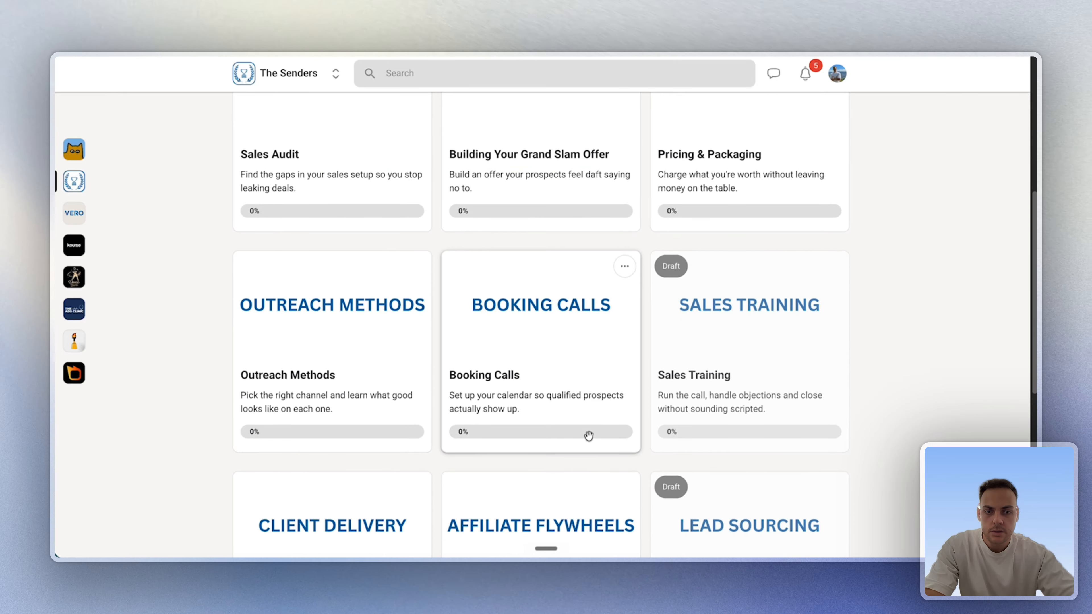
pyautogui.click(739, 388)
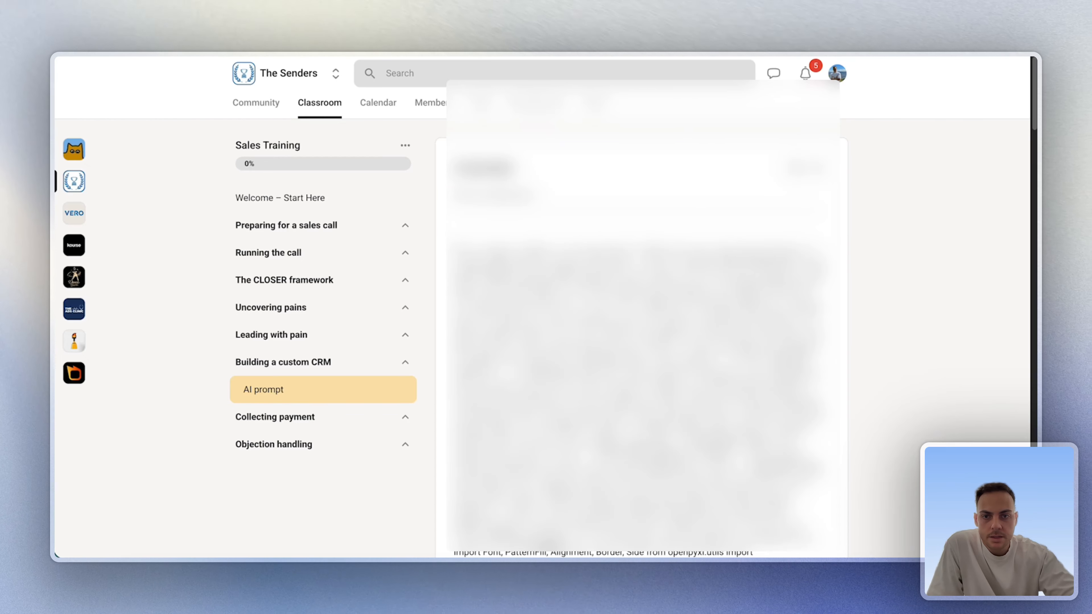
pyautogui.moveTo(454, 252); pyautogui.dragTo(801, 351)
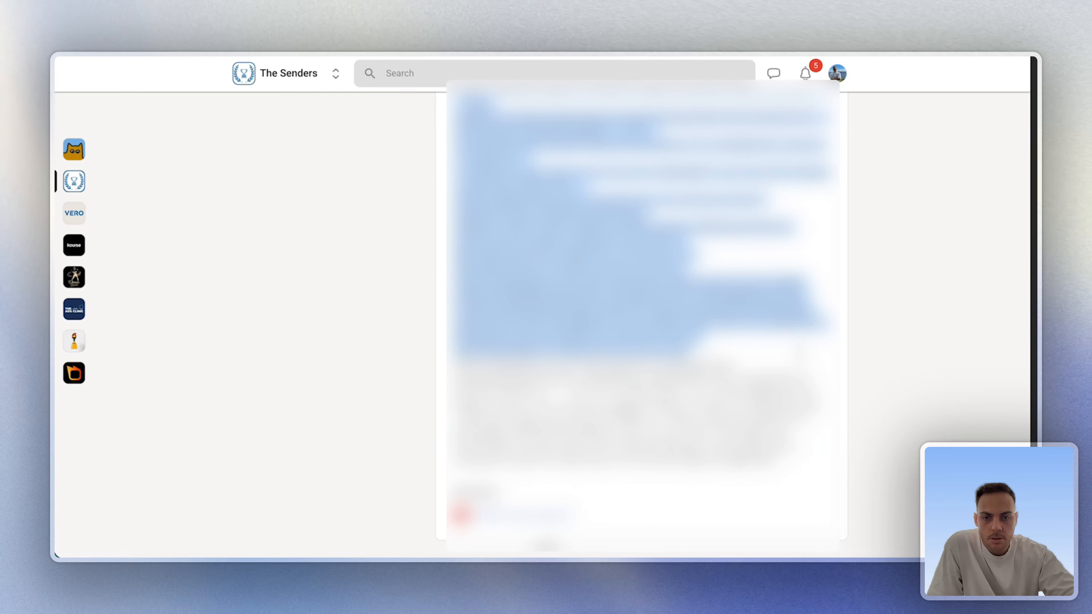
pyautogui.click(801, 353)
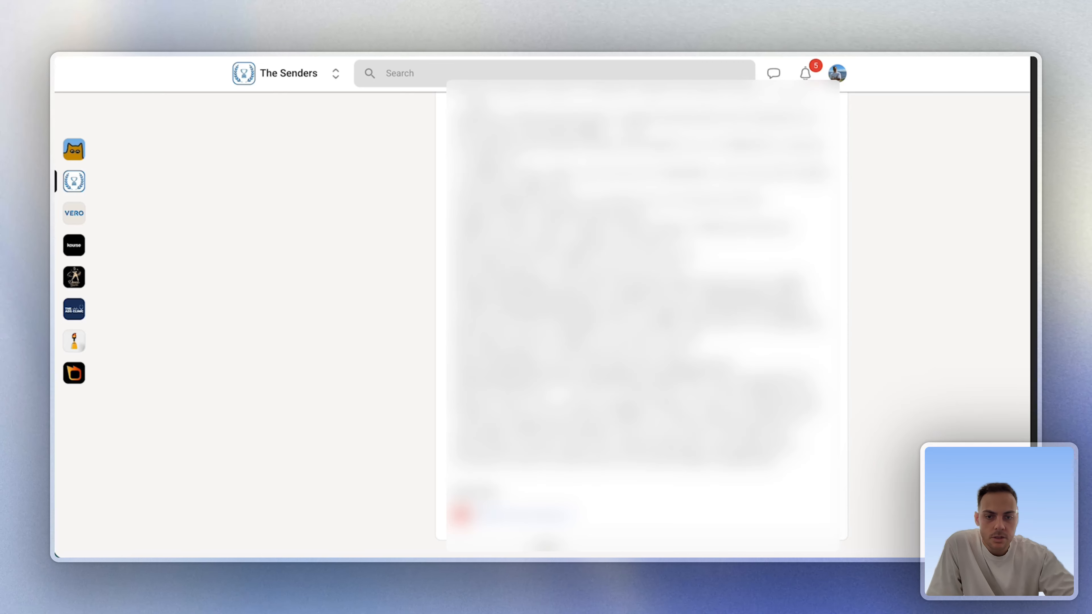
pyautogui.moveTo(812, 463); pyautogui.dragTo(435, 58)
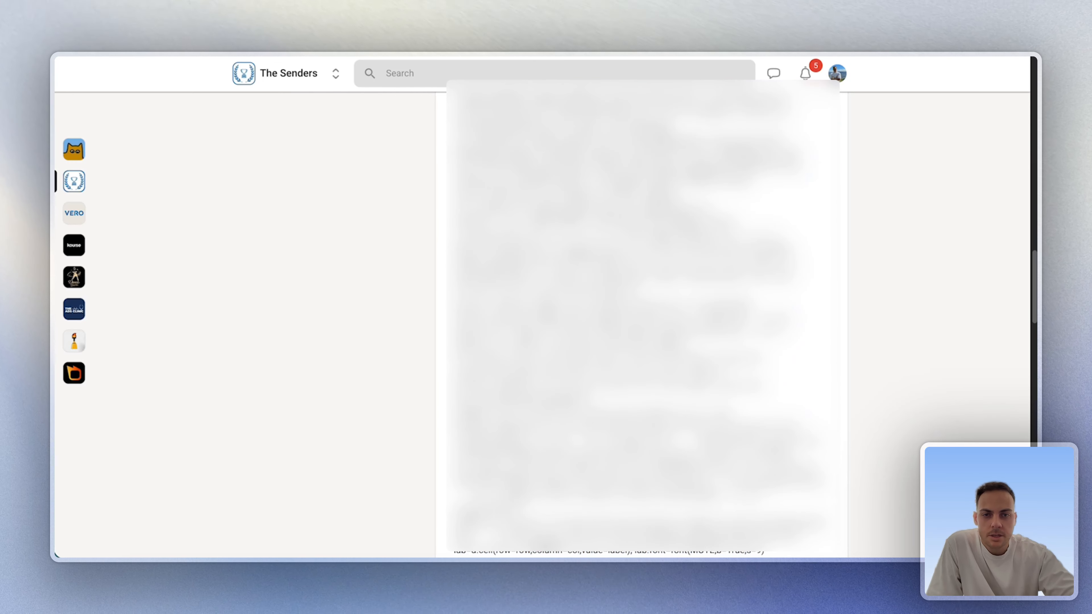
# Open the CRM-Builder prompt PDF attached at the end of the lesson and download it
pyautogui.scroll(-20, 640, 318)
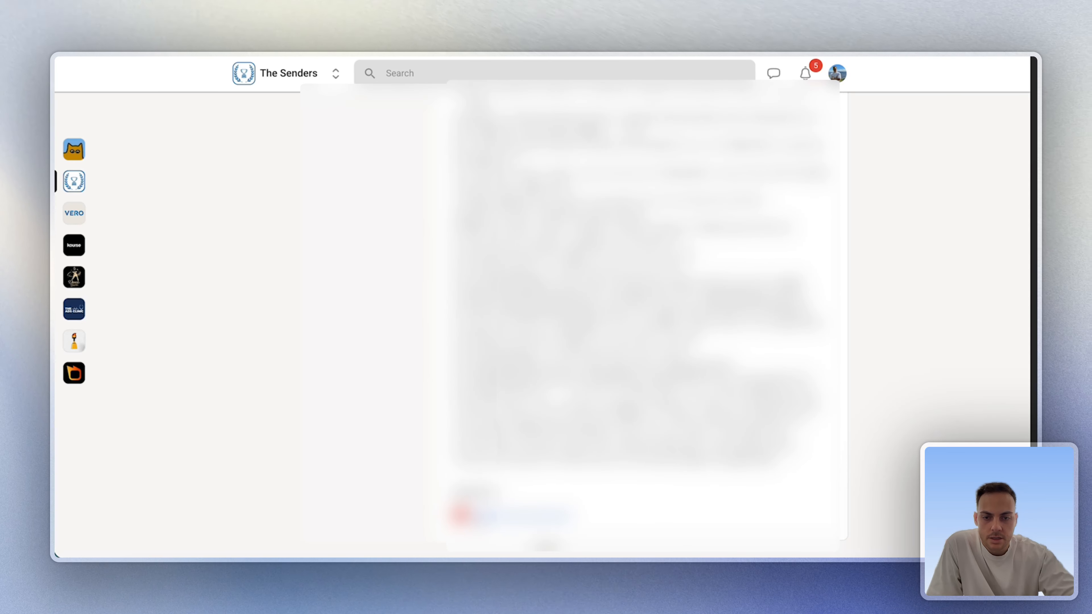
pyautogui.click(492, 512)
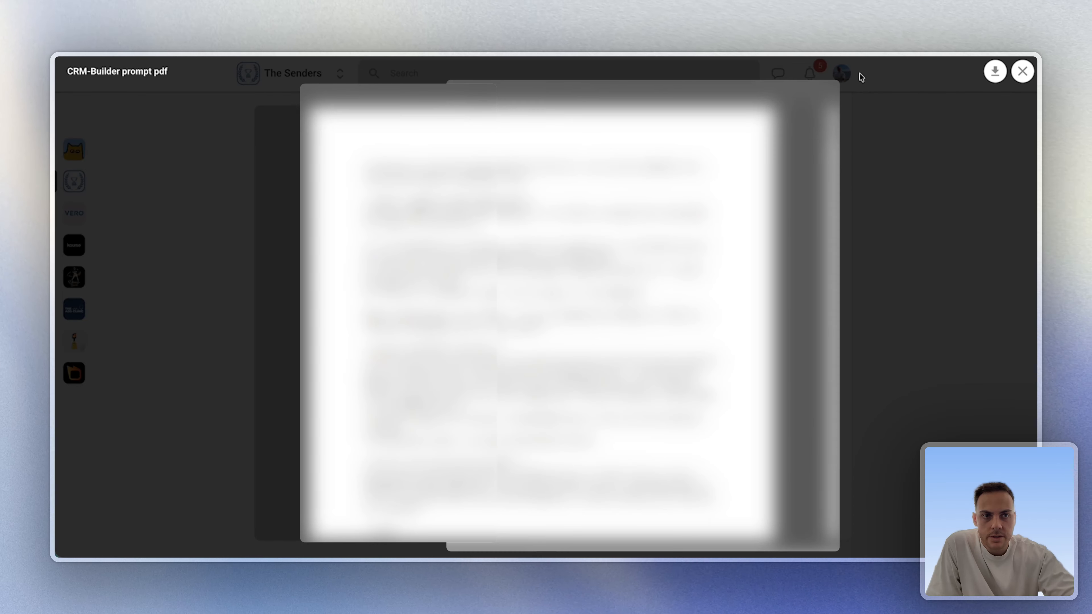
pyautogui.click(994, 71)
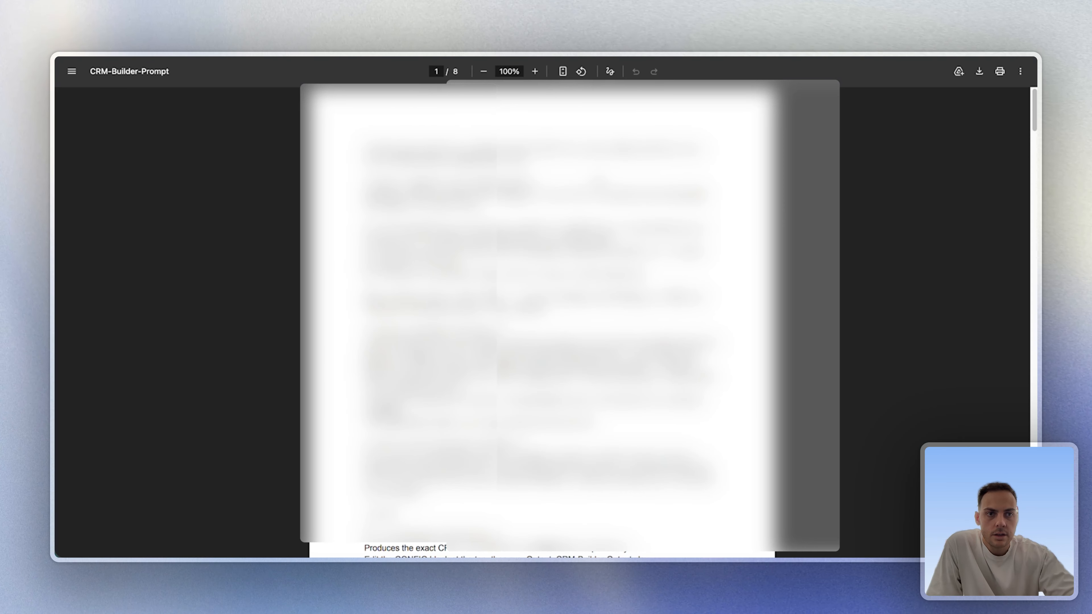
pyautogui.click(979, 71)
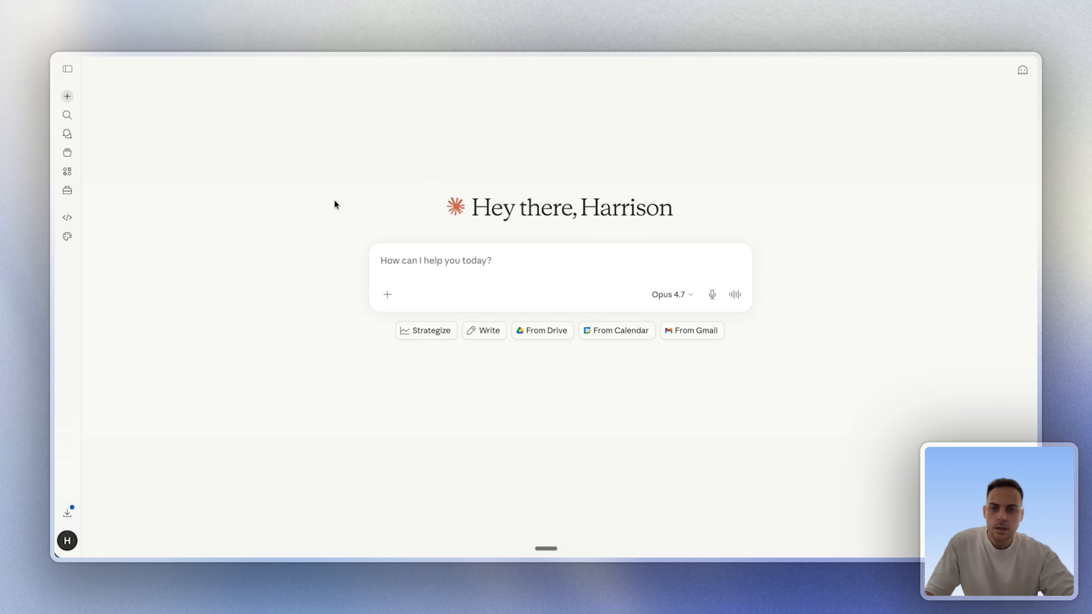
# Switch to Claude, attach the downloaded CRM-Builder-Prompt (1) PDF to a new chat and send it
pyautogui.click(402, 254)
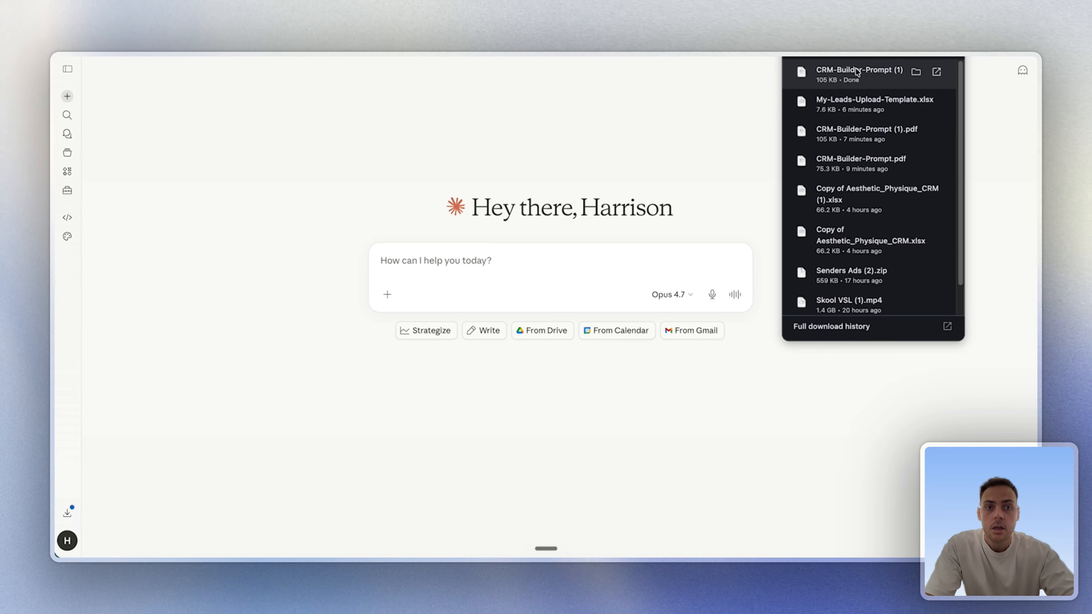
pyautogui.moveTo(856, 73); pyautogui.dragTo(484, 283)
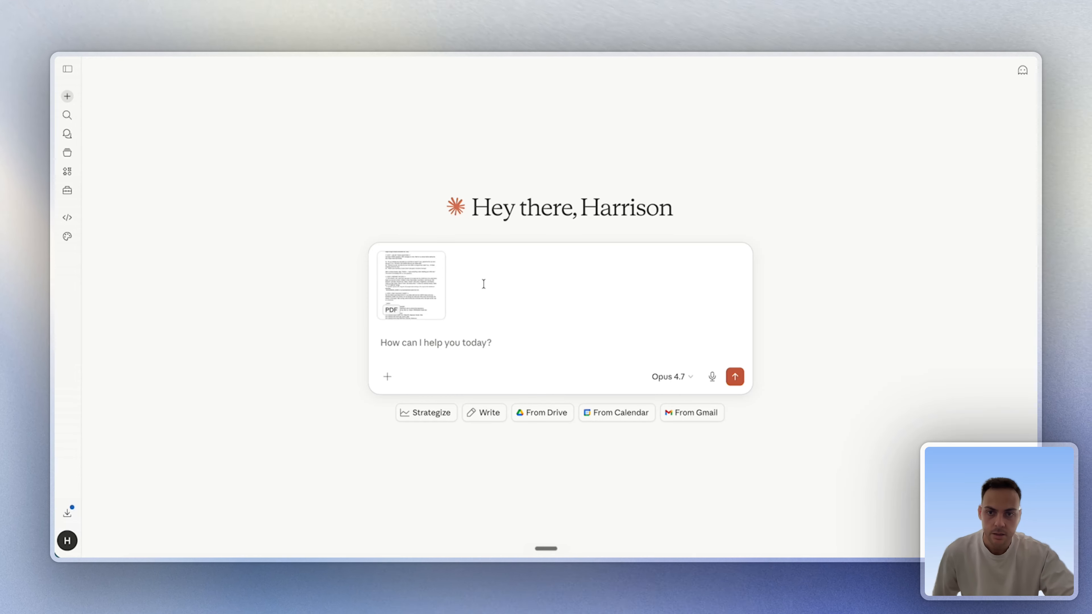
pyautogui.click(735, 377)
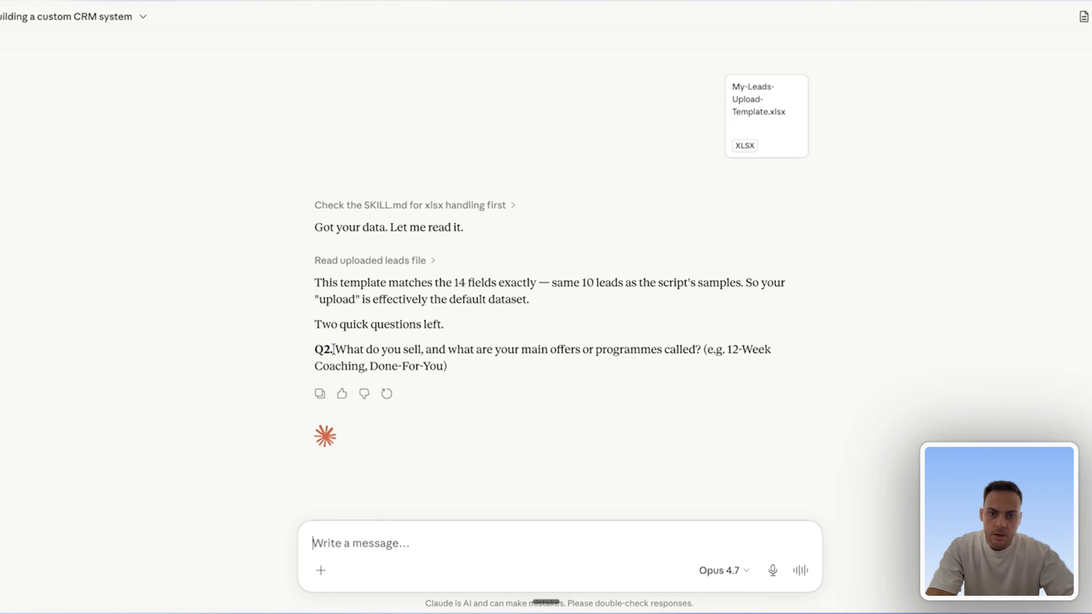
# Answer Q2 with "The aesthetic physique is my business and I sell 1:1 weight loss coaching for men in their 20's to get fitter"
pyautogui.click(349, 541)
pyautogui.write('The aesthetic physique  is my business and I sell 1:1 weight')
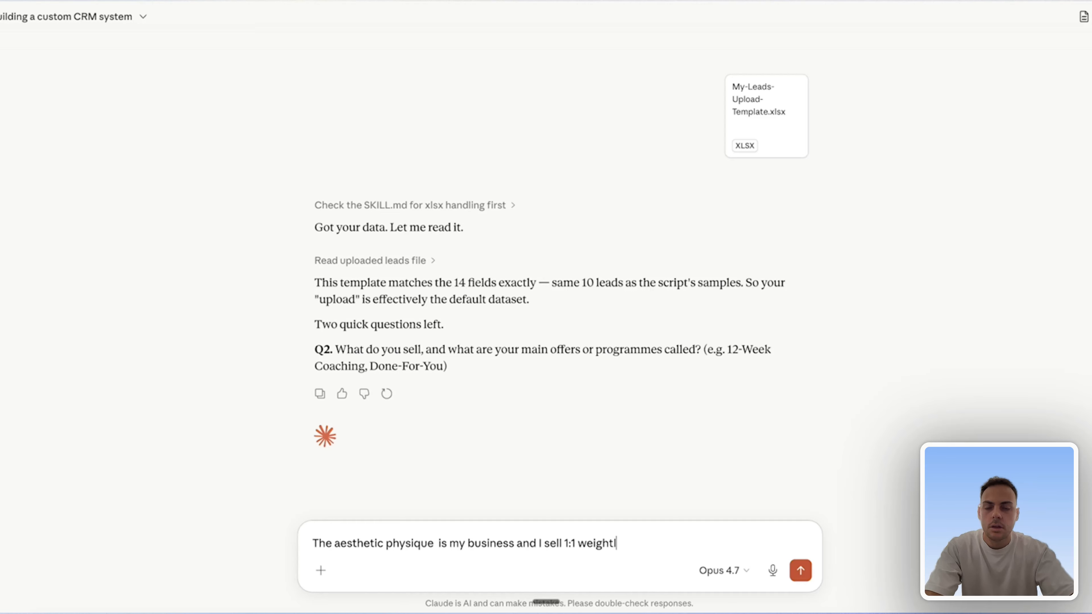
pyautogui.write('loss coaching for men in their')
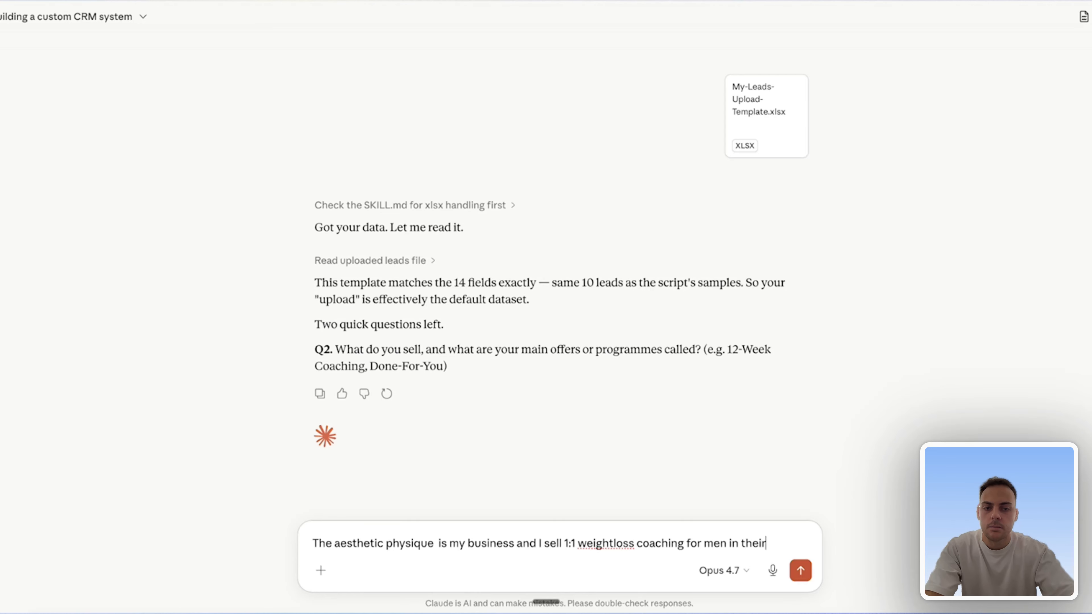
pyautogui.write('get fitter')
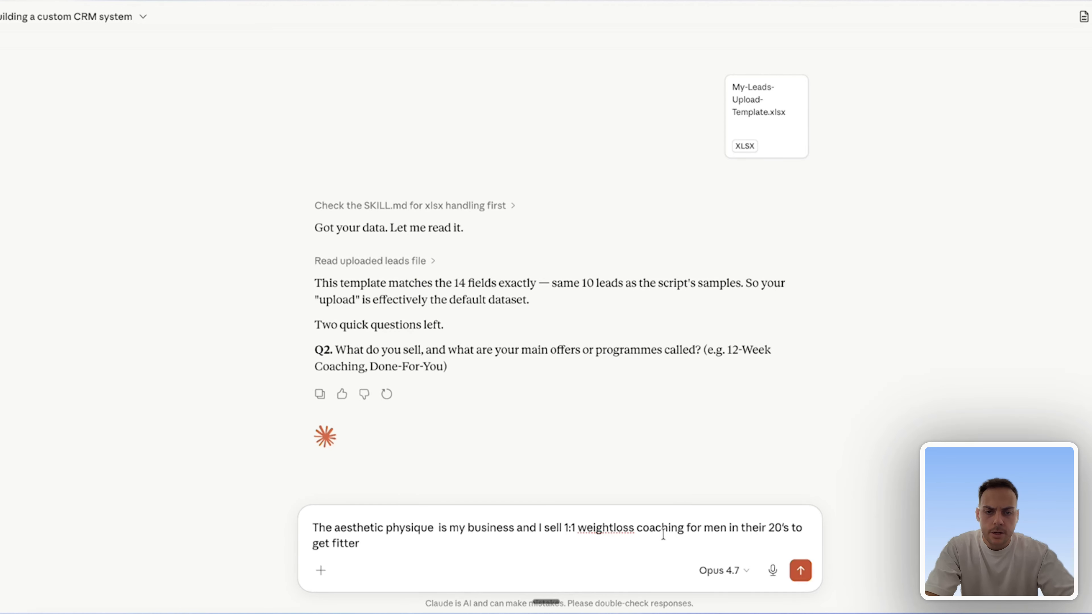
pyautogui.click(612, 526)
pyautogui.write('t')
pyautogui.click(800, 570)
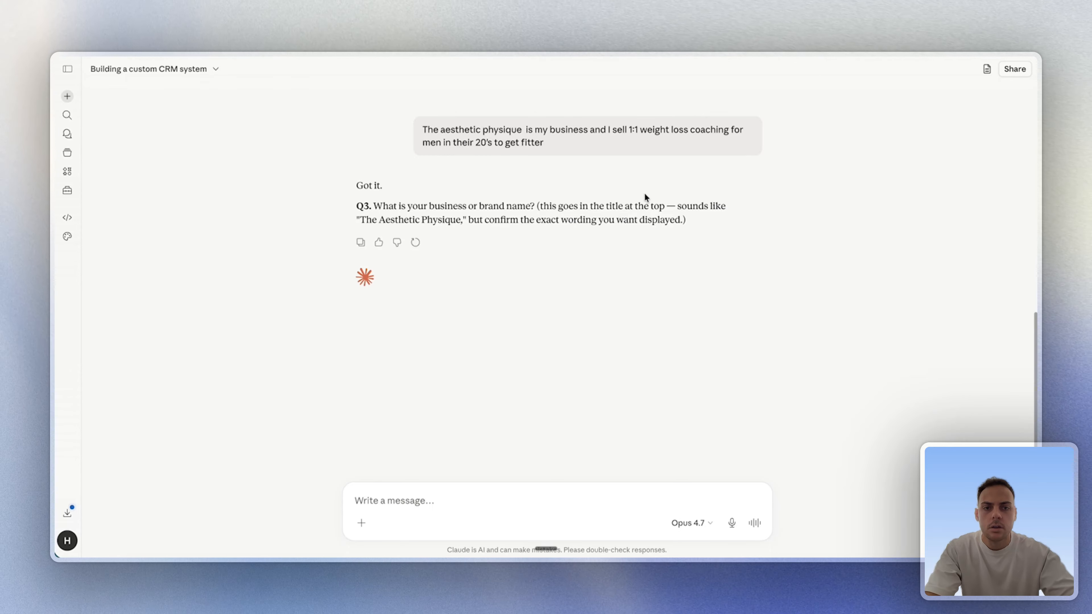
# Answer Q3 by copying the suggested brand name "The Aesthetic Physique" from the question and sending it
pyautogui.moveTo(360, 220); pyautogui.dragTo(460, 220)
pyautogui.hotkey('ctrl', 'c')
pyautogui.click(440, 516)
pyautogui.hotkey('ctrl', 'v')
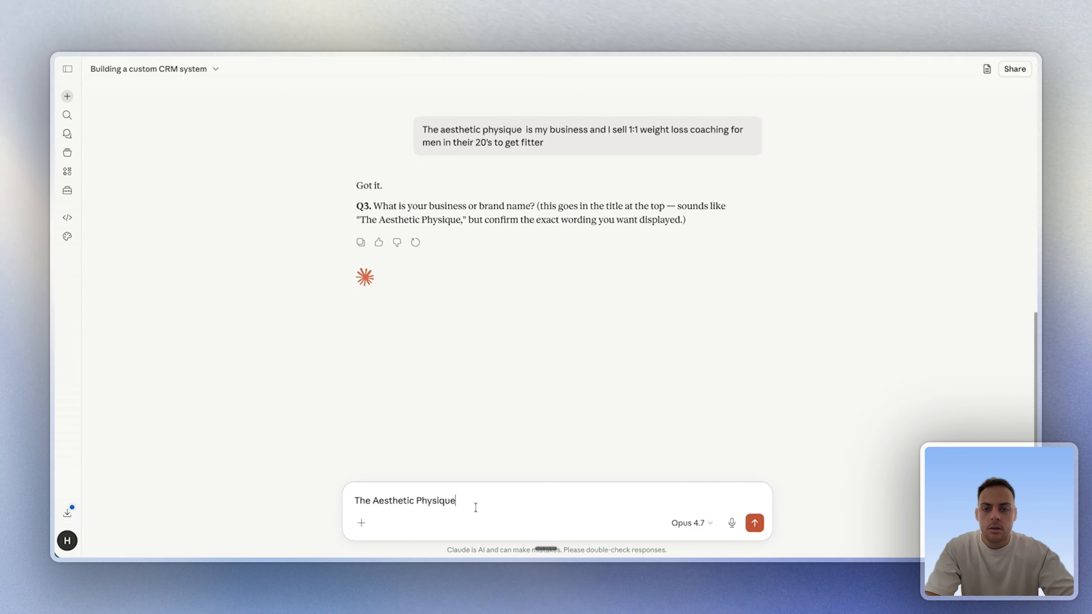
pyautogui.press('Return')
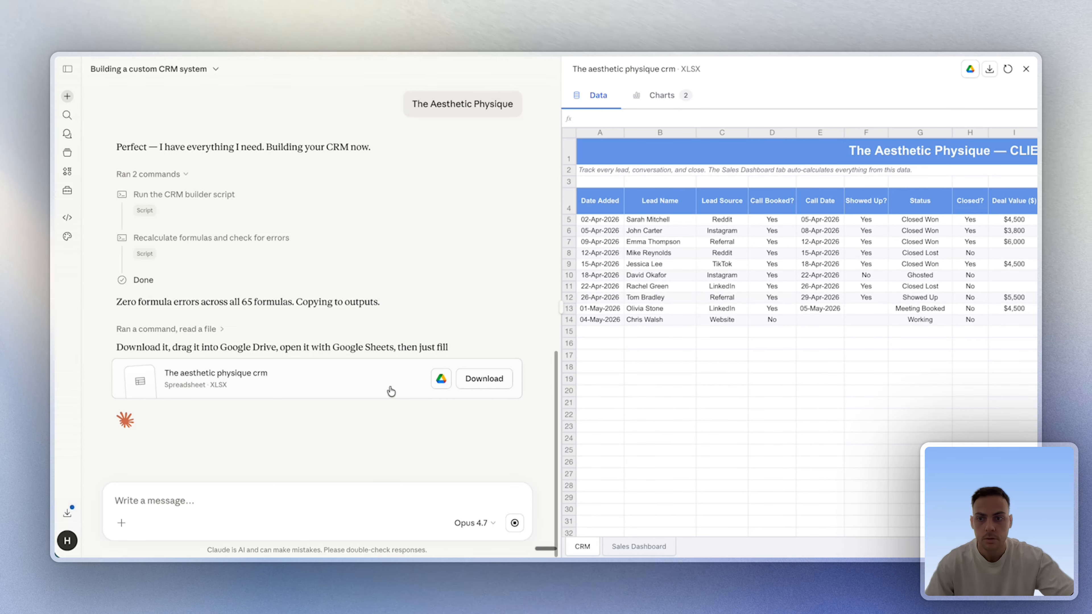
# Open the generated CRM in Google Sheets and widen the Date Added, Lead Name, Lead Source, Call Booked? and Status columns
pyautogui.click(443, 398)
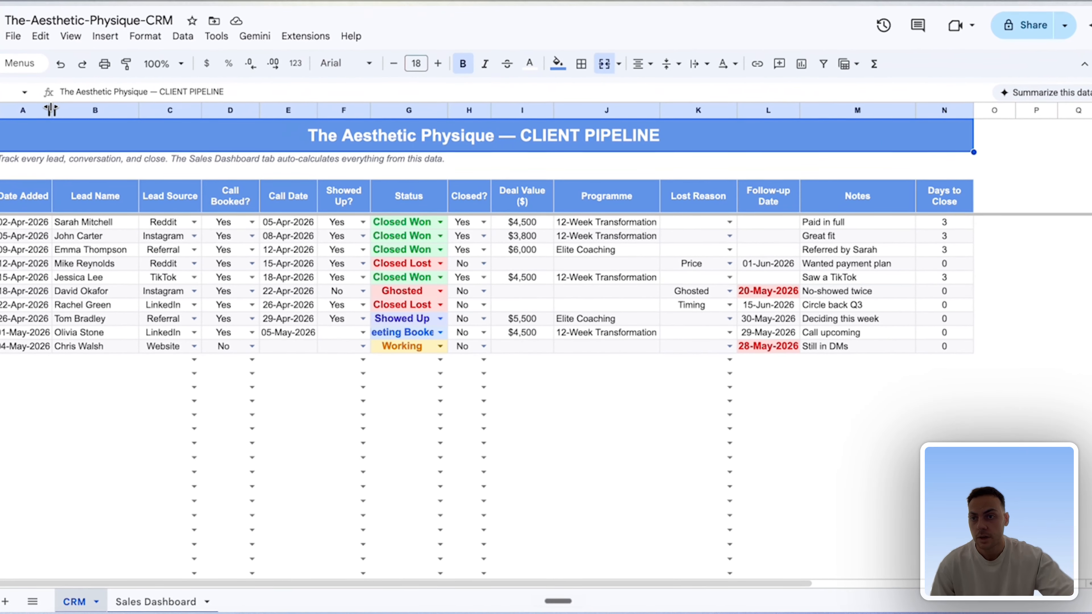
pyautogui.moveTo(128, 142); pyautogui.dragTo(142, 143)
pyautogui.moveTo(69, 110); pyautogui.dragTo(72, 110)
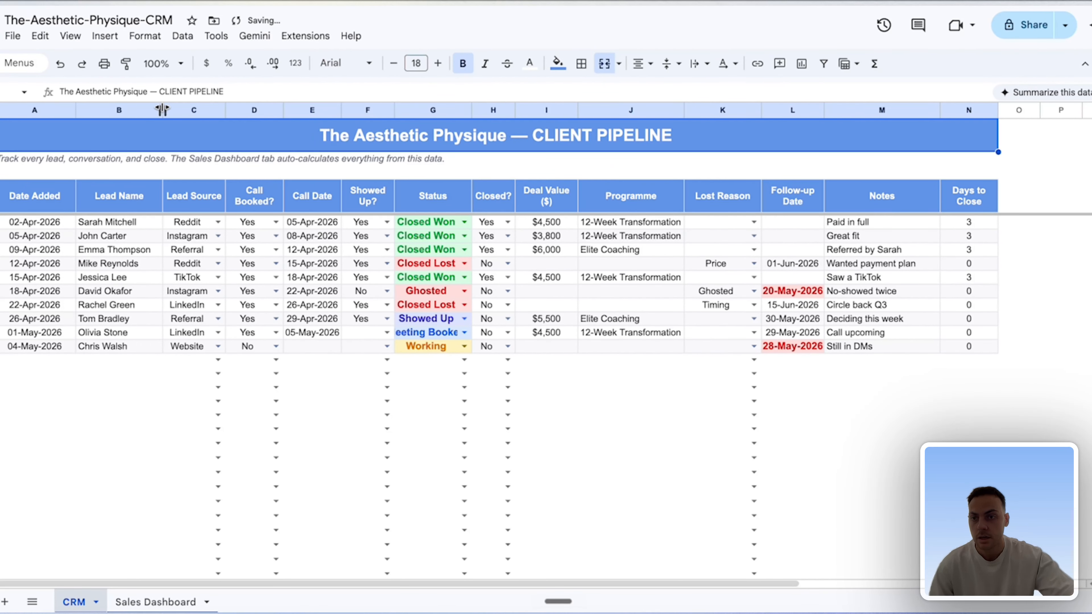
pyautogui.moveTo(158, 110); pyautogui.dragTo(335, 110)
pyautogui.click(151, 129)
pyautogui.click(249, 109)
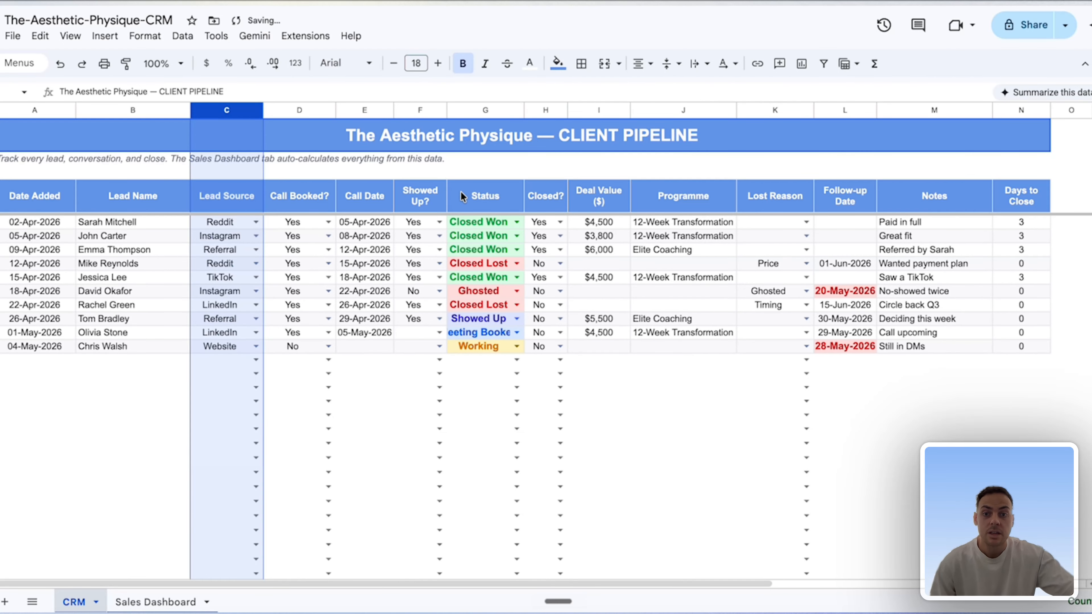
pyautogui.moveTo(523, 110); pyautogui.dragTo(541, 109)
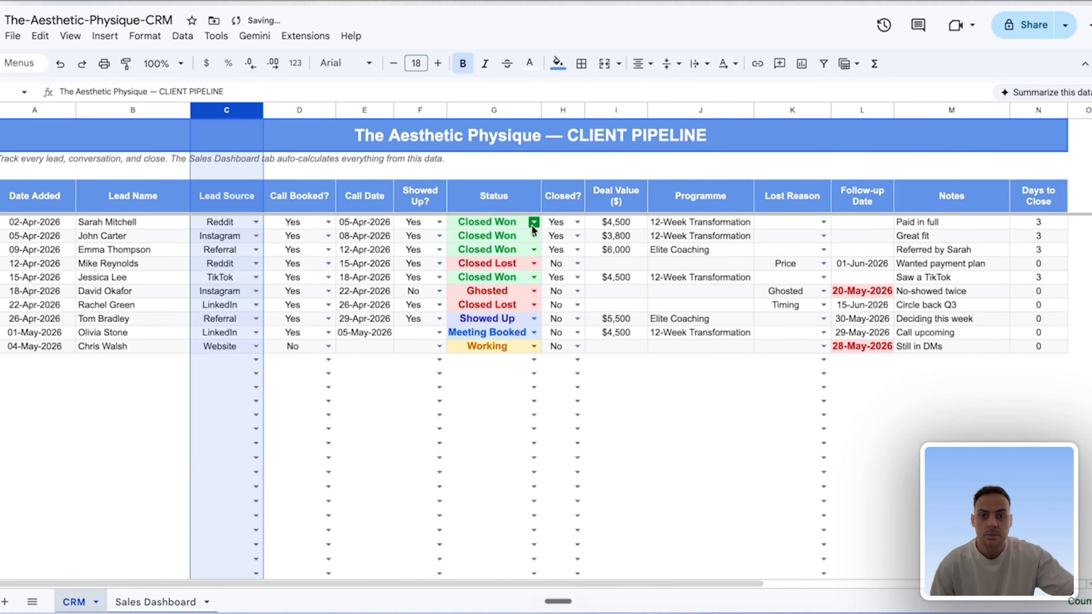
# Inspect the first lead's Status dropdown options and their data validation rules, and collapse the spreadsheet's header
pyautogui.click(533, 226)
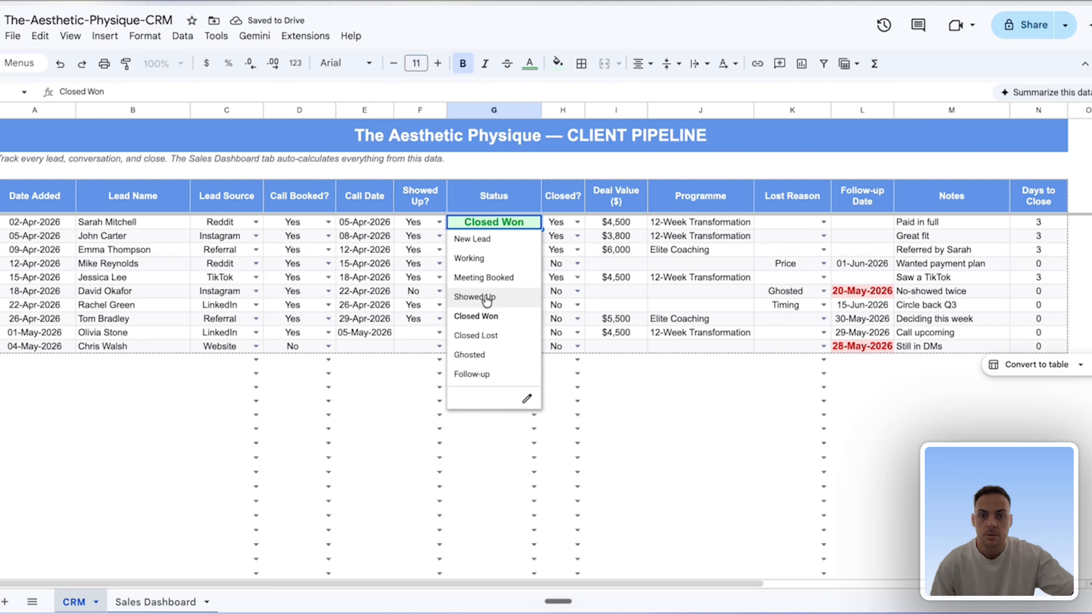
pyautogui.click(526, 398)
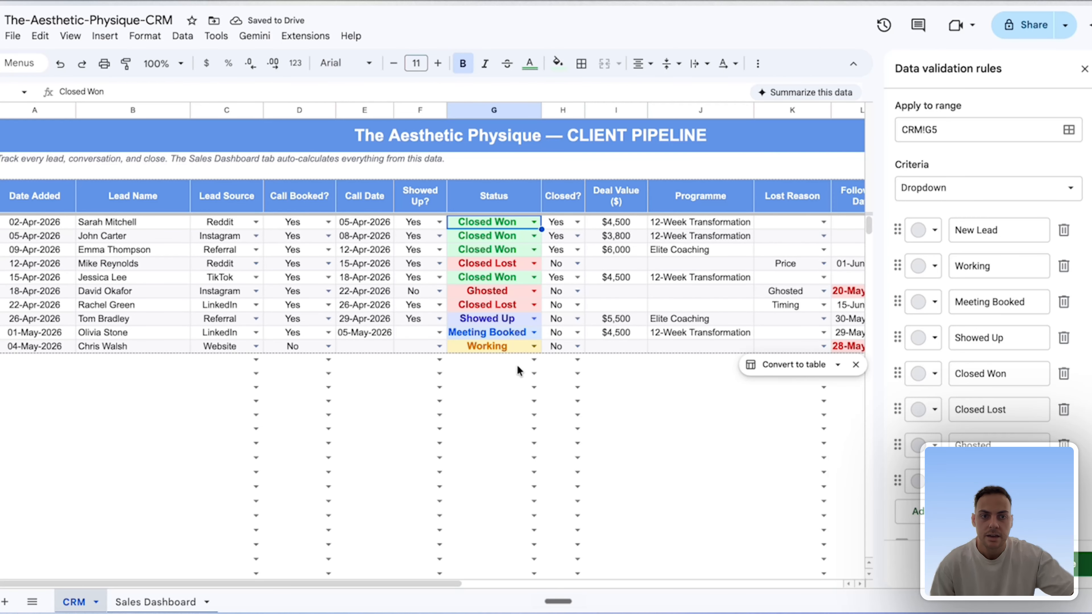
pyautogui.click(1085, 68)
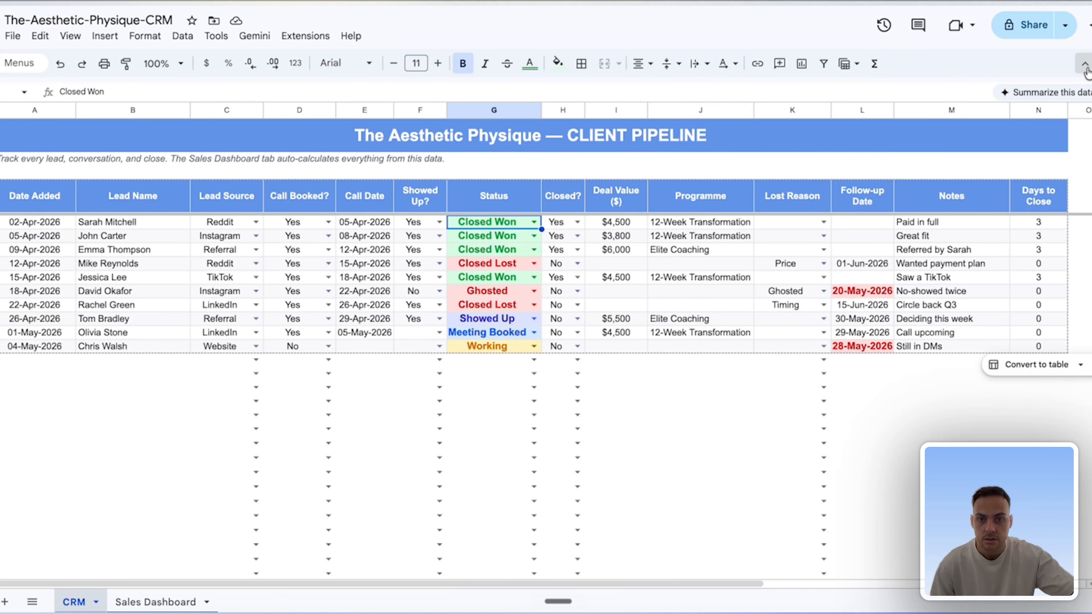
pyautogui.click(1084, 69)
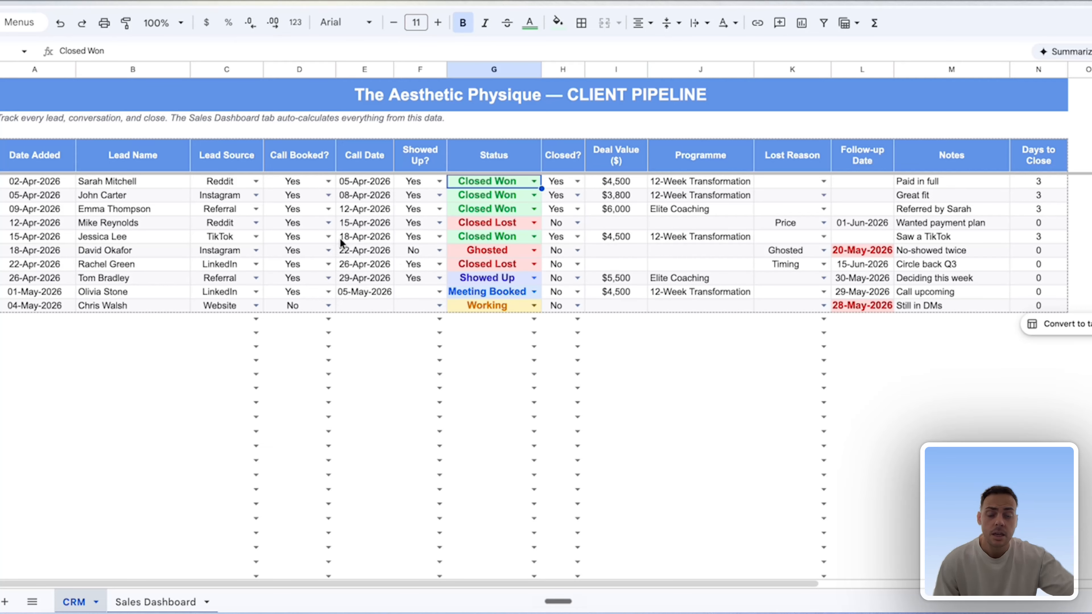
# Check the Closed? dropdown options in the first lead row and view the Sales Dashboard sheet
pyautogui.click(577, 181)
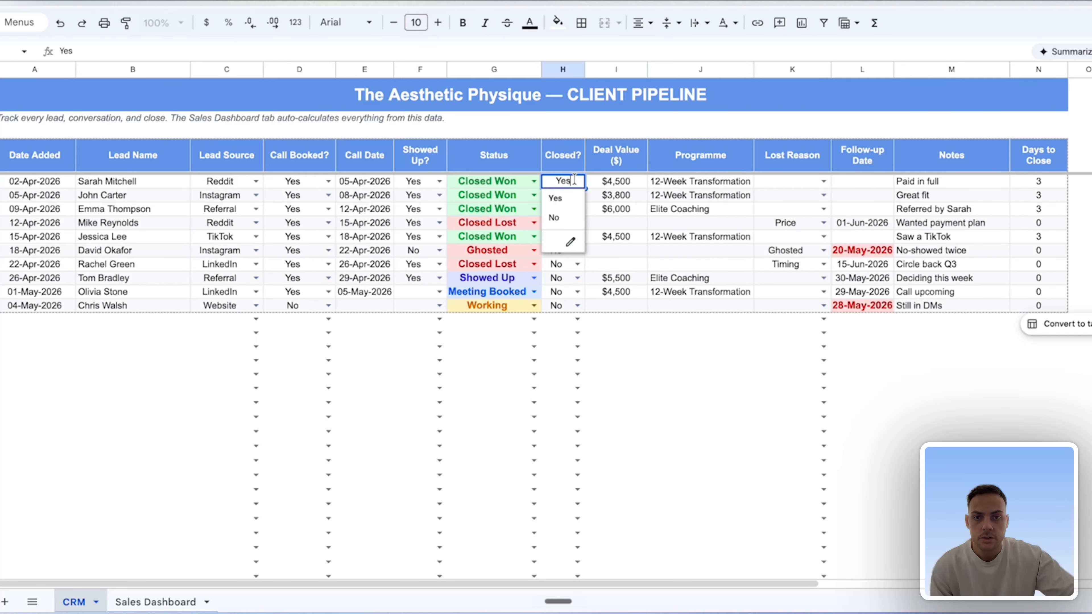
pyautogui.click(619, 236)
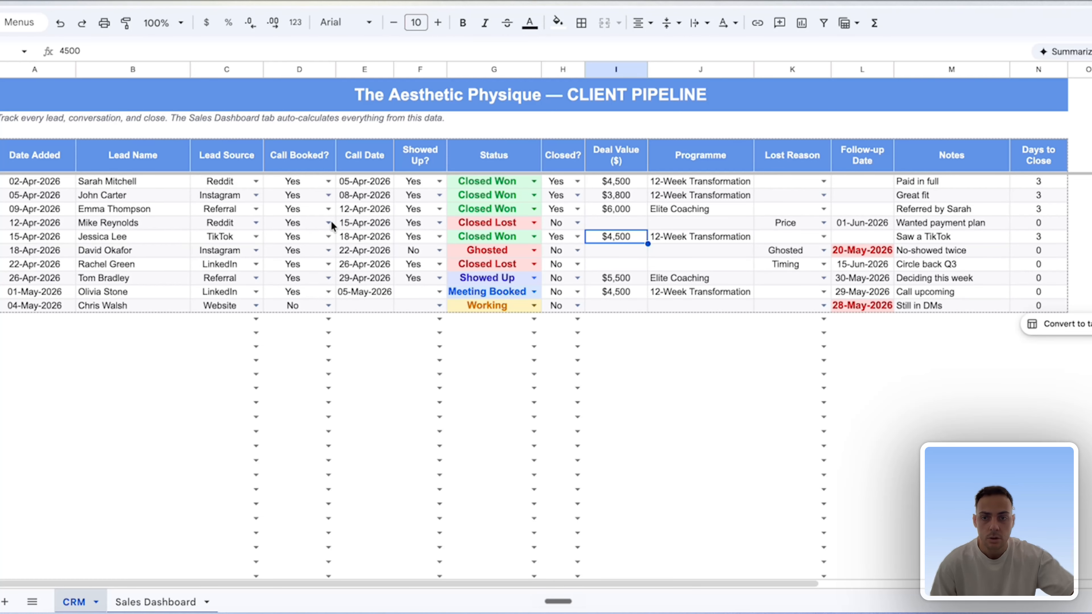
pyautogui.click(155, 600)
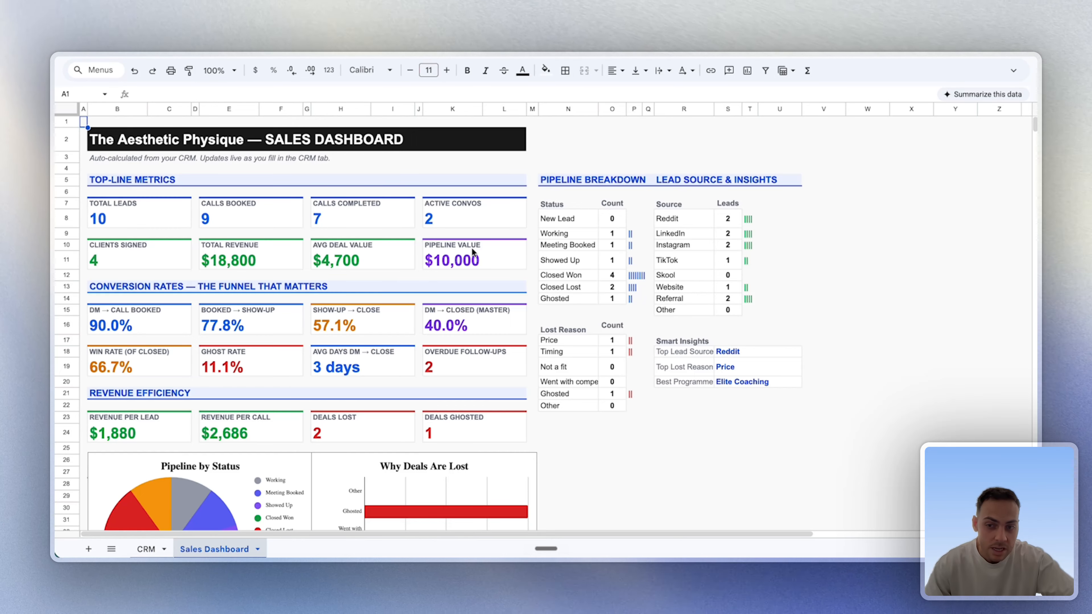
# Review the Sales Dashboard's conversion rates, revenue efficiency figures, and the Pipeline by Status and Why Deals Are Lost charts
pyautogui.scroll(-2, 472, 252)
pyautogui.scroll(-2, 472, 249)
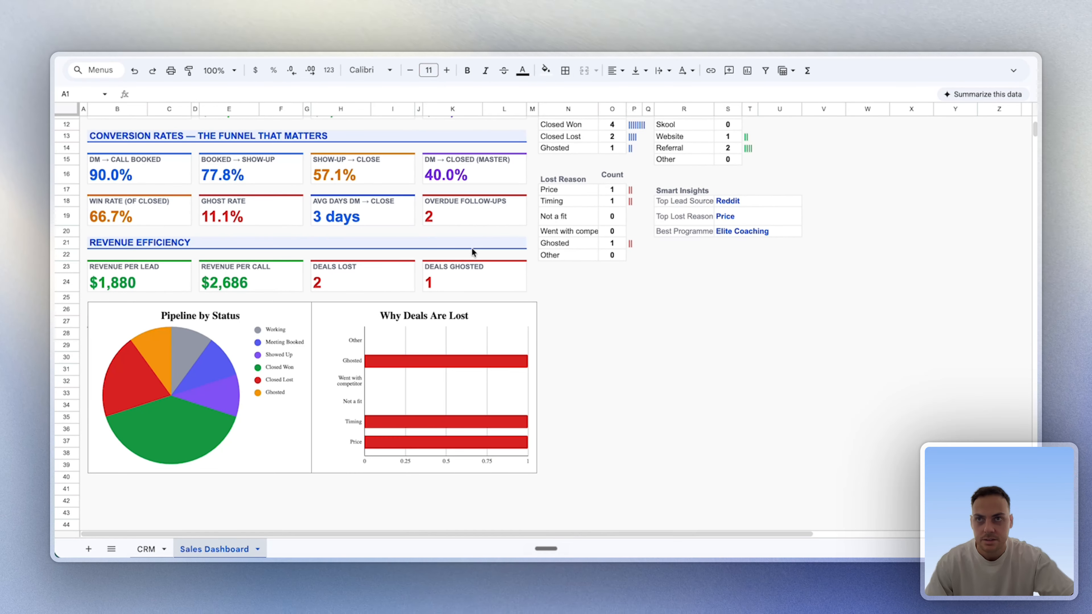
pyautogui.scroll(-1, 471, 249)
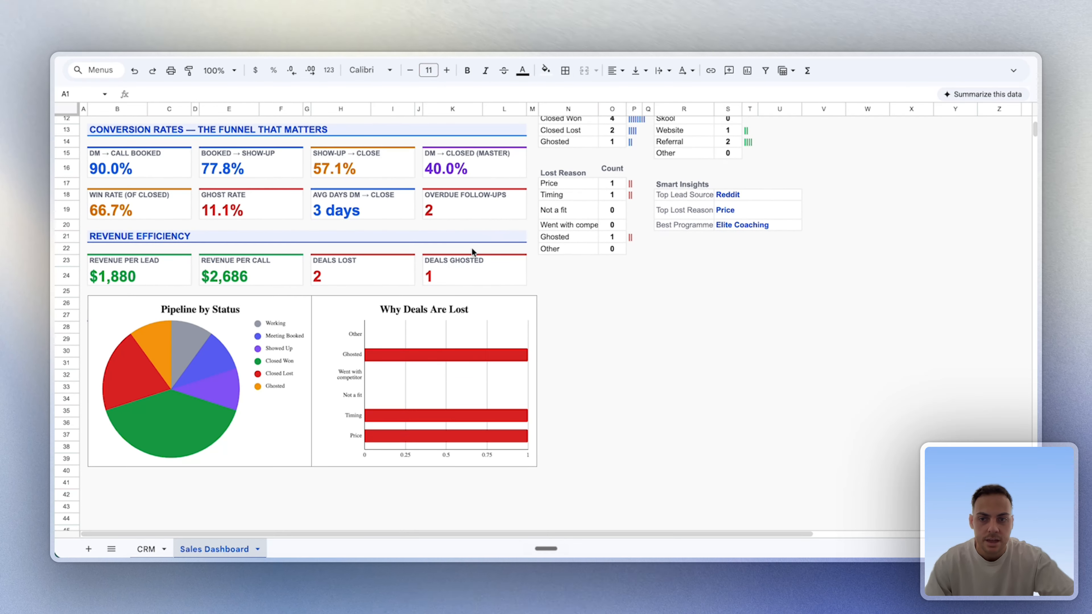
pyautogui.scroll(-2, 472, 252)
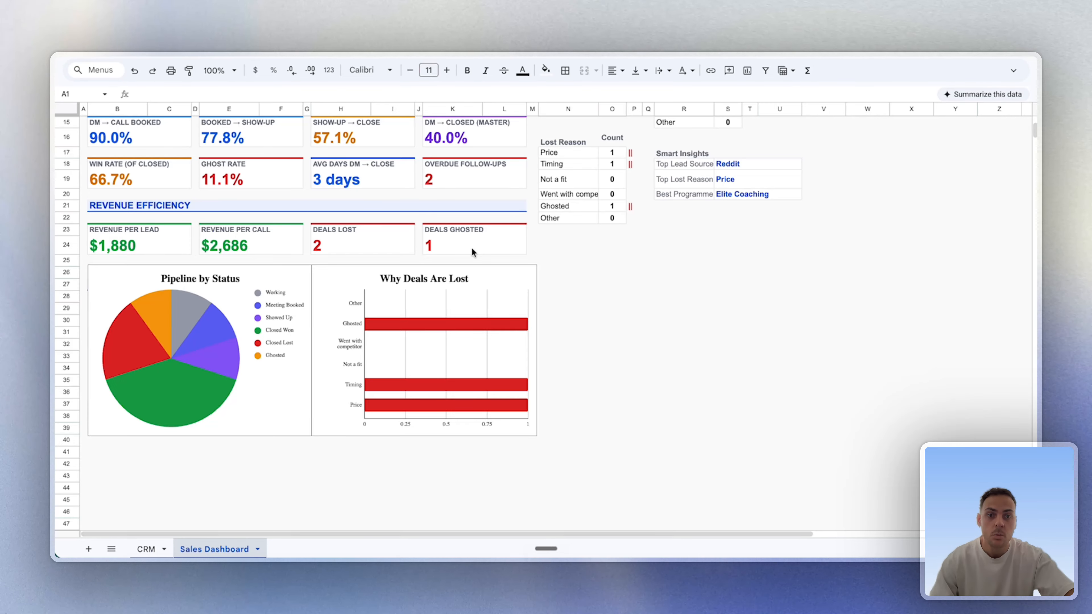
pyautogui.scroll(10, 471, 250)
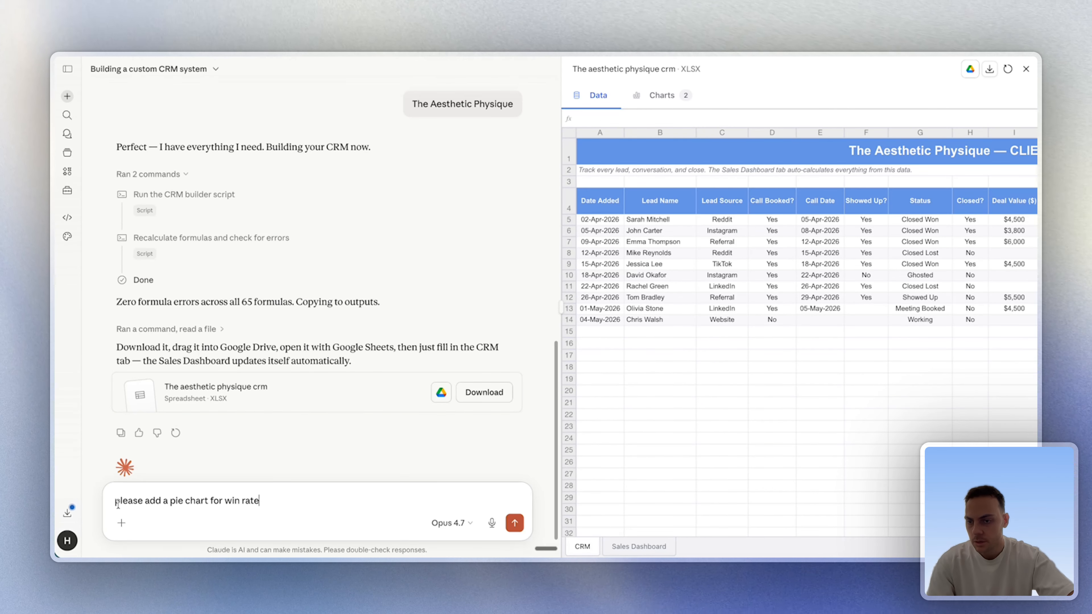
# Switch to the Claude chat and send the request "please add a pie chart for win rate"
pyautogui.press('super+a')
pyautogui.click(361, 504)
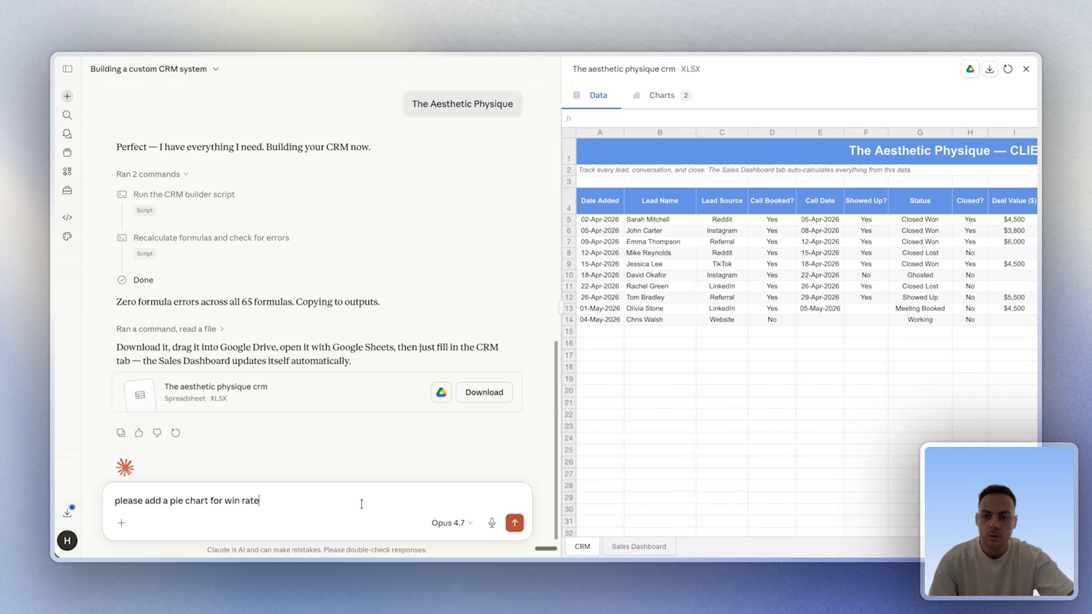
pyautogui.click(515, 524)
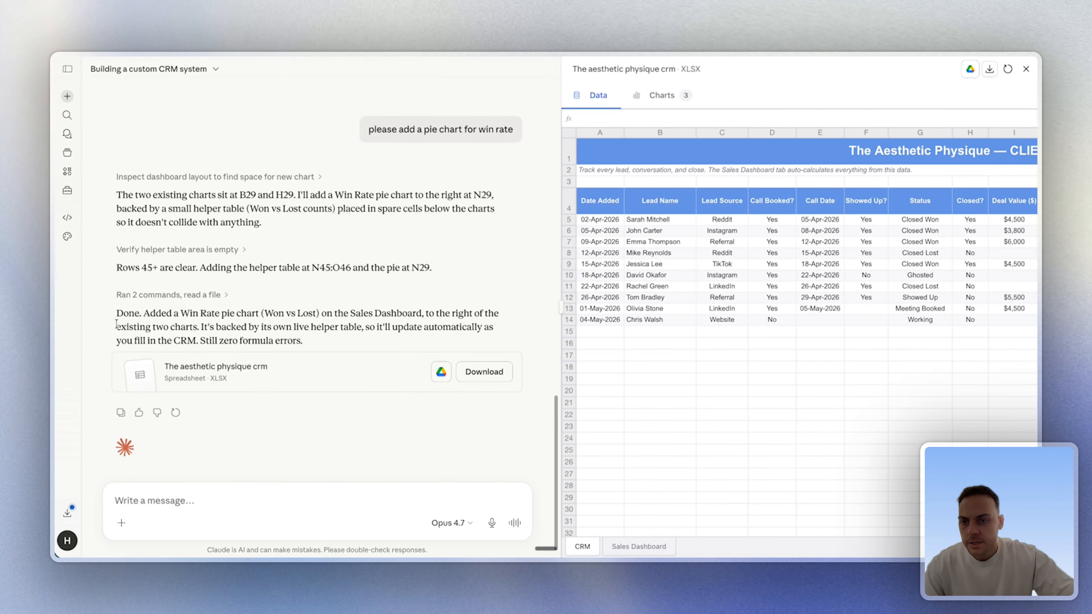
# Read Claude's reply about the added win rate chart and open the updated CRM spreadsheet in Google Sheets
pyautogui.moveTo(117, 312); pyautogui.dragTo(327, 309)
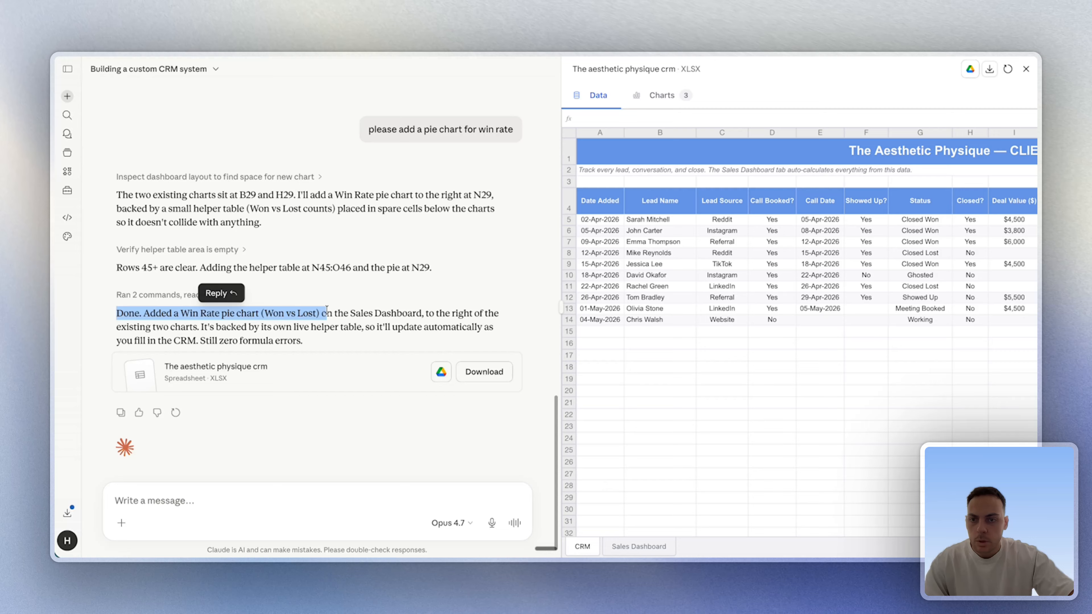
pyautogui.click(354, 314)
pyautogui.click(440, 375)
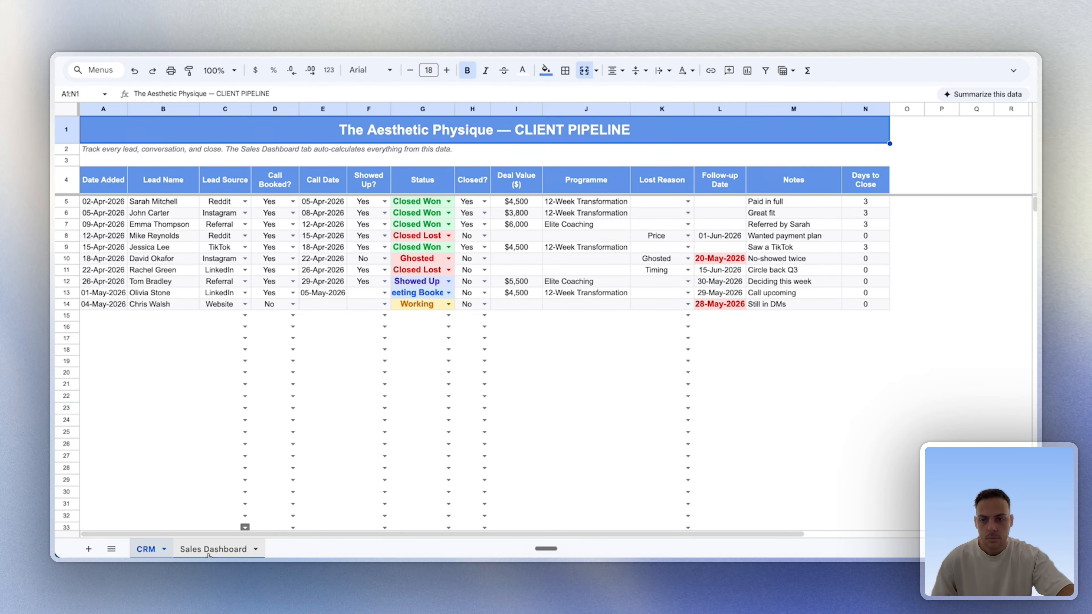
# Check the Win Rate (Won vs Lost) pie chart on the Sales Dashboard sheet and return to the CRM sheet
pyautogui.click(211, 549)
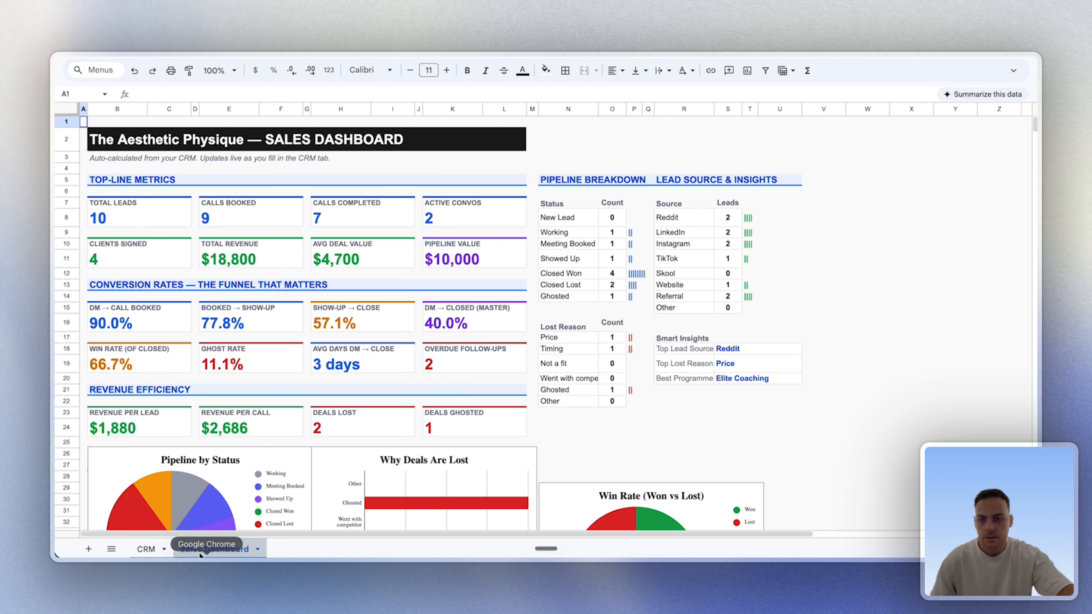
pyautogui.scroll(-5, 419, 370)
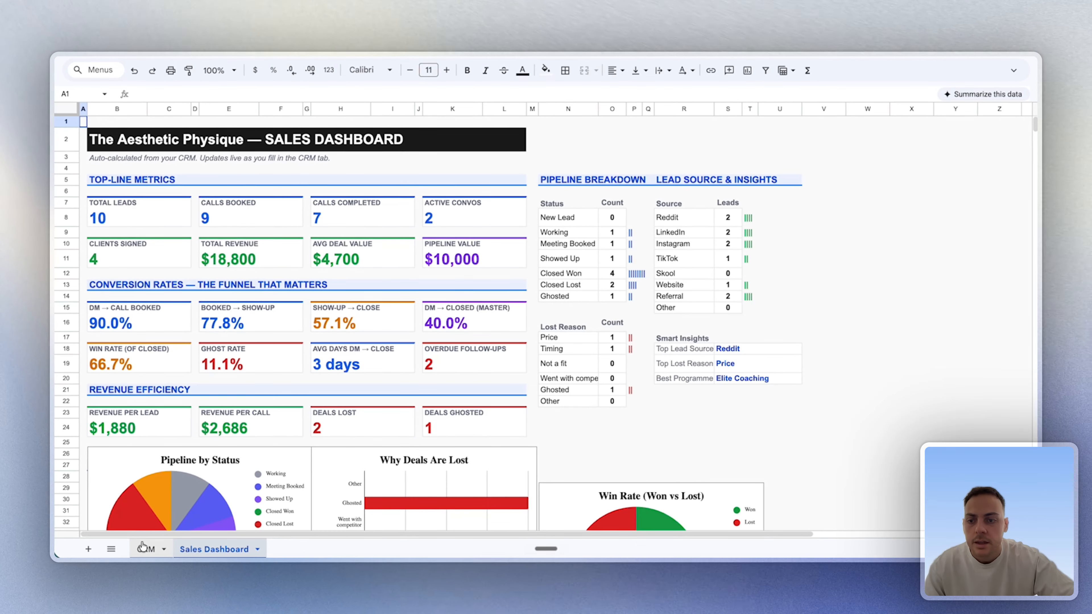
pyautogui.click(144, 550)
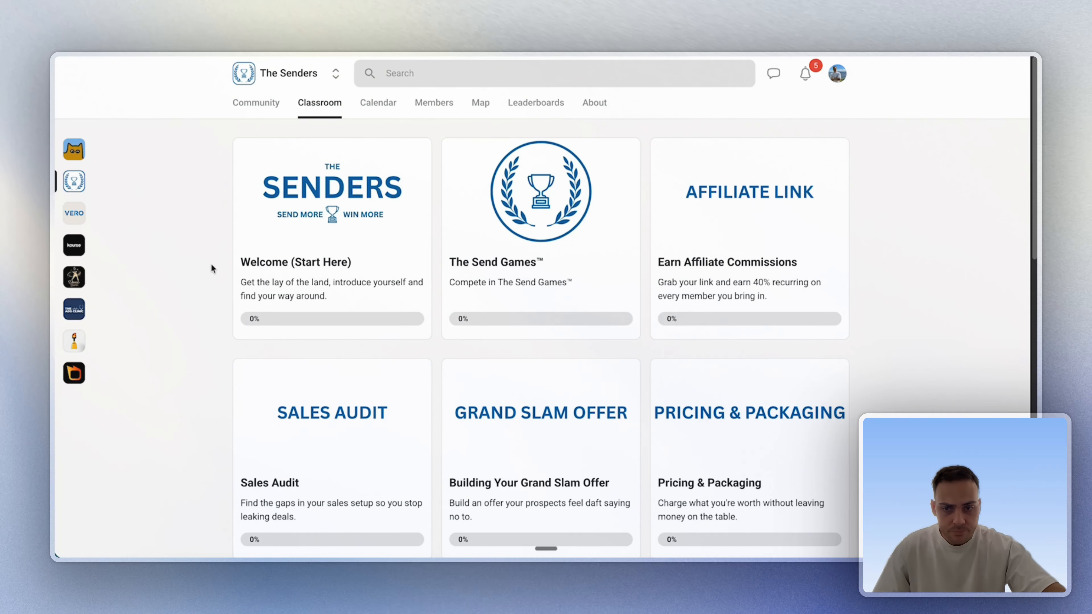
# Browse the course modules in The Senders community classroom on Skool, from Welcome (Start Here) down to Lead Sourcing
pyautogui.scroll(-3, 211, 268)
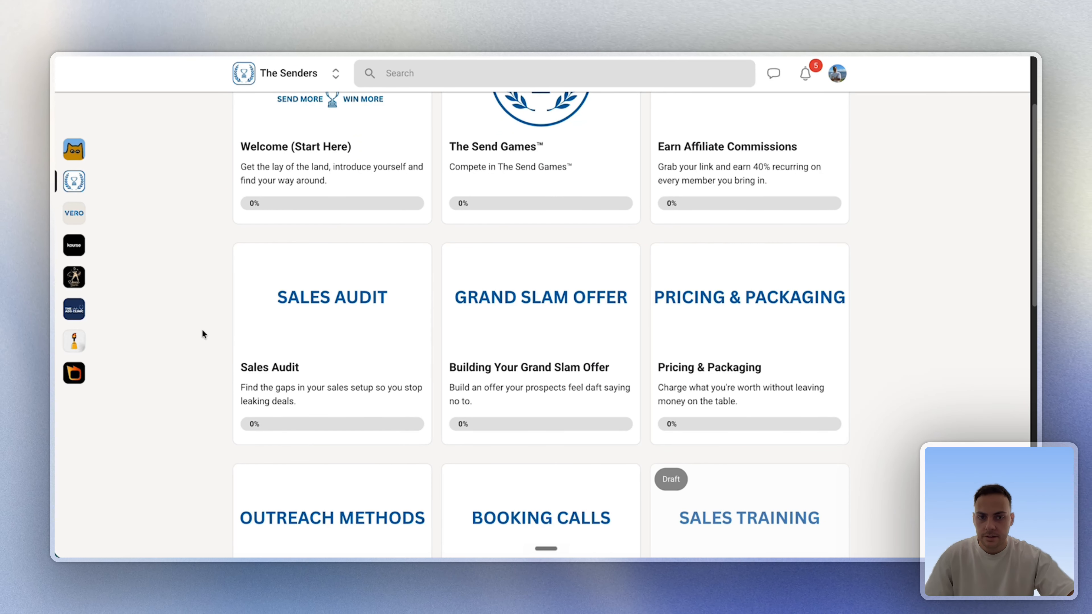
pyautogui.scroll(-3, 204, 334)
pyautogui.scroll(-5, 204, 334)
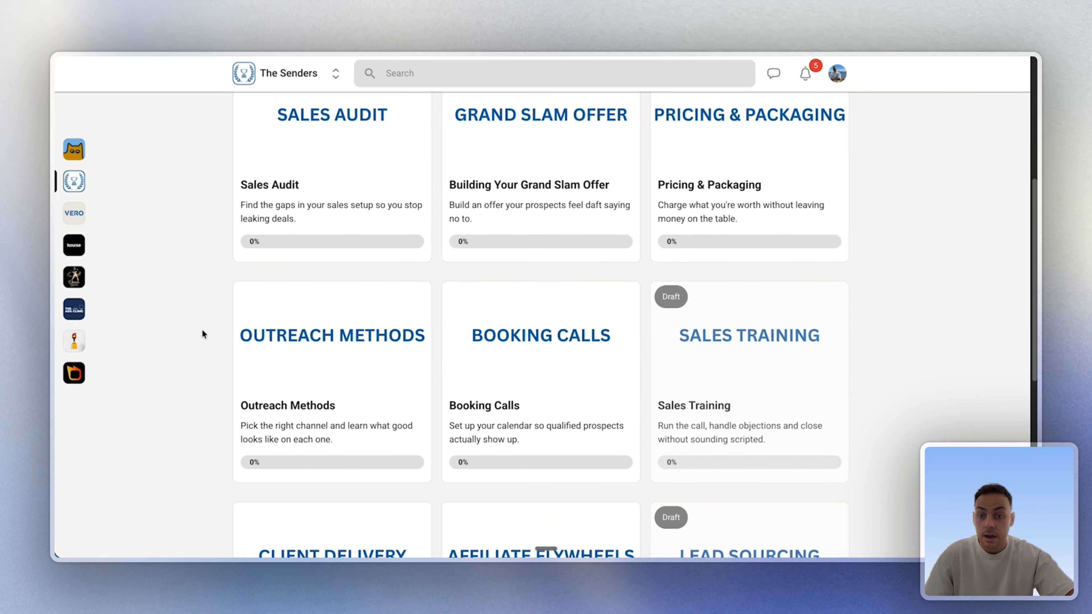
pyautogui.scroll(-1, 203, 329)
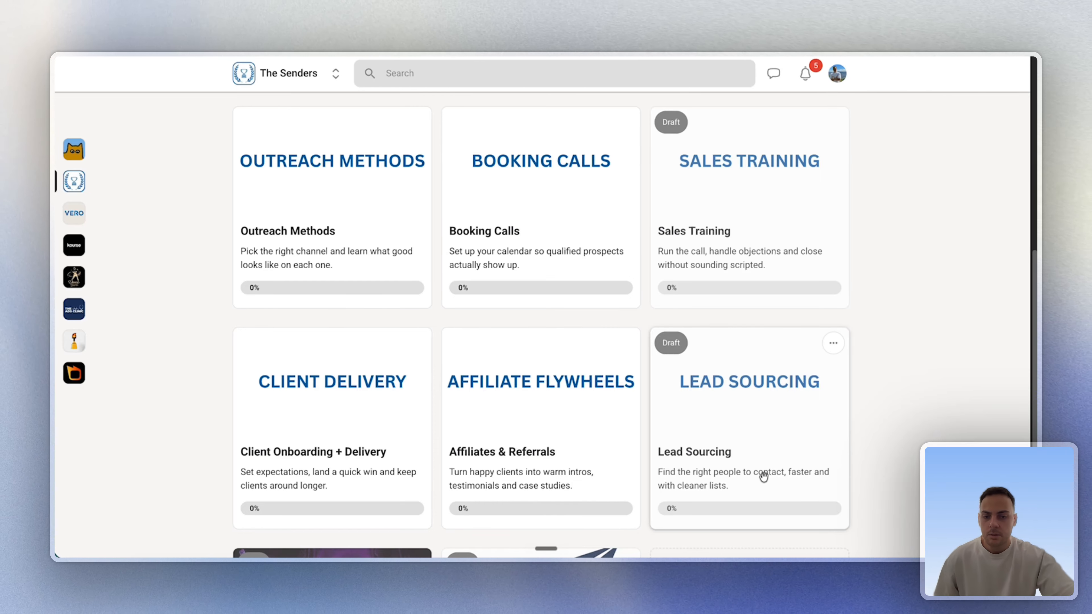
pyautogui.scroll(10, 763, 476)
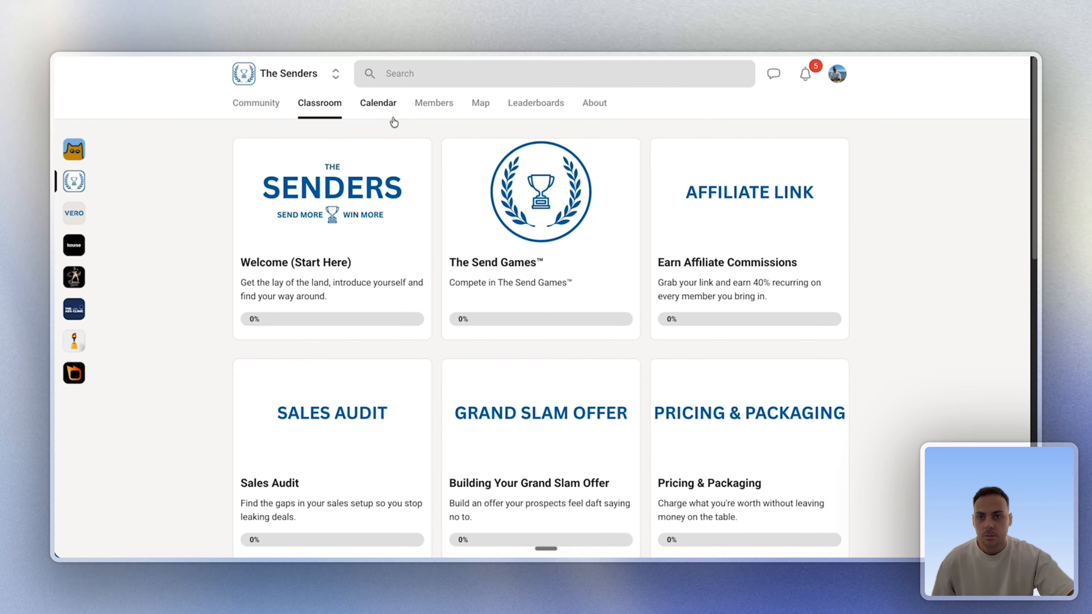
# View the scheduled calls in The Senders community calendar for June 2026
pyautogui.click(378, 103)
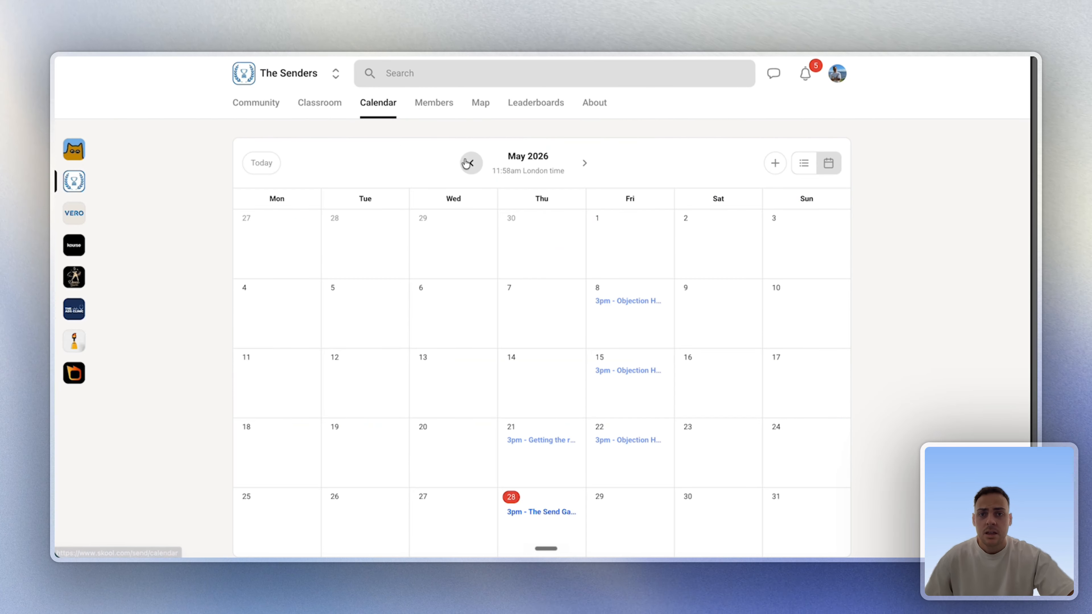
pyautogui.click(585, 163)
pyautogui.scroll(-1, 521, 309)
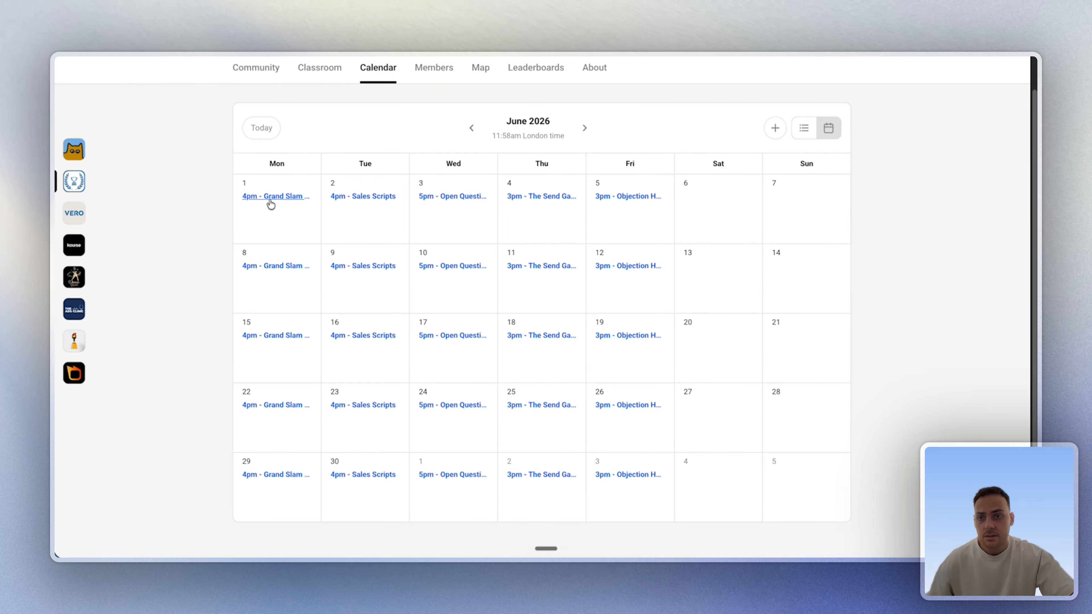